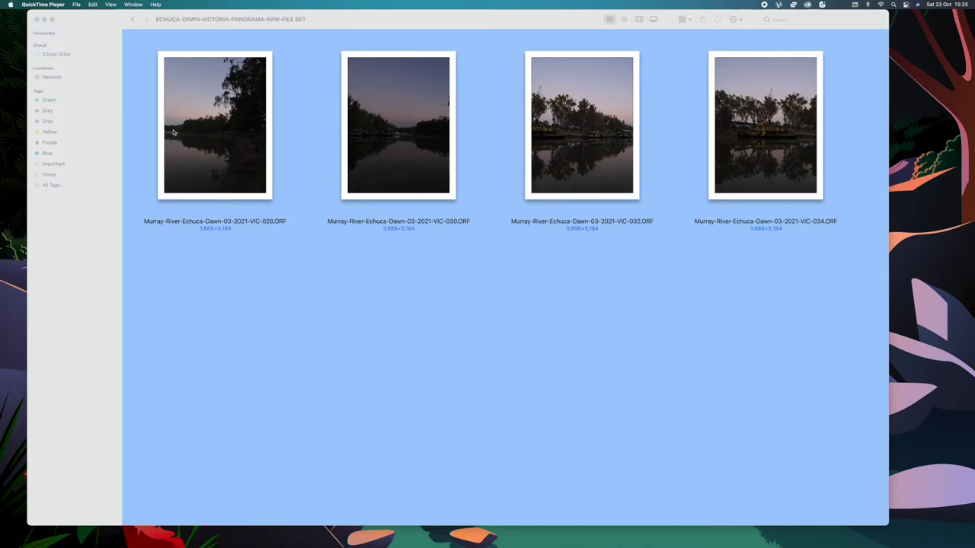
# Select the four Murray River dawn ORF raw files in Finder and drop them onto Photoshop's Dock icon
pyautogui.moveTo(147, 122); pyautogui.dragTo(818, 232)
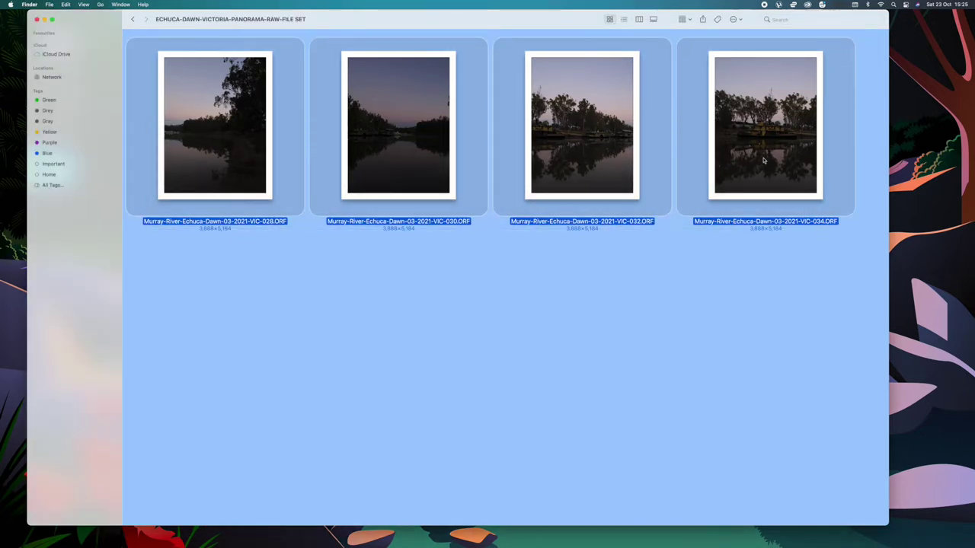
pyautogui.moveTo(765, 158); pyautogui.dragTo(516, 523)
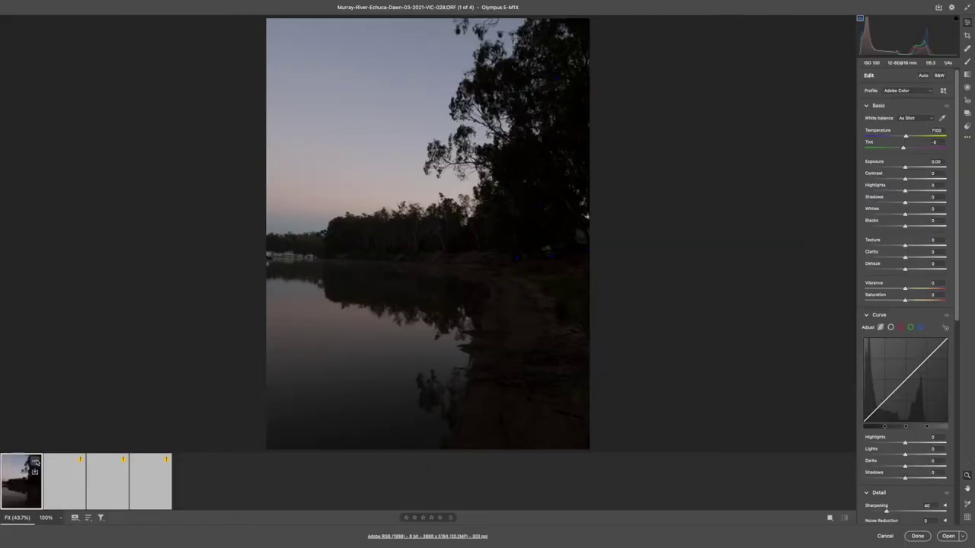
# Select all four filmstrip frames and start Merge to Panorama on them
pyautogui.rightClick(35, 462)
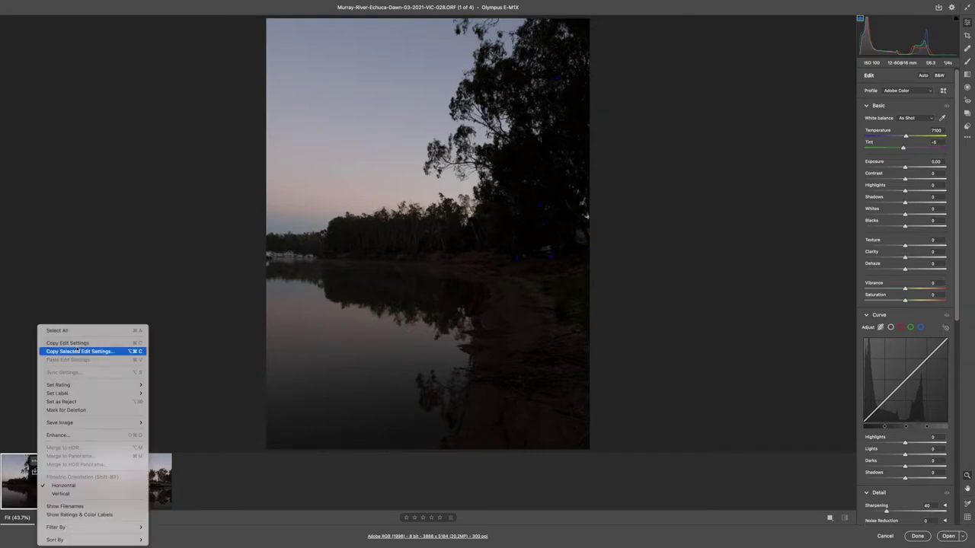
pyautogui.click(76, 333)
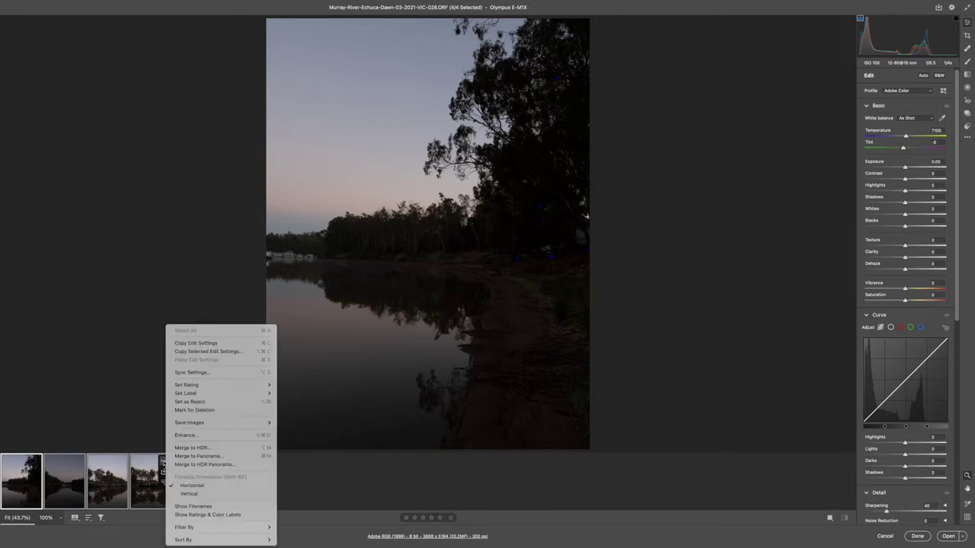
pyautogui.rightClick(163, 463)
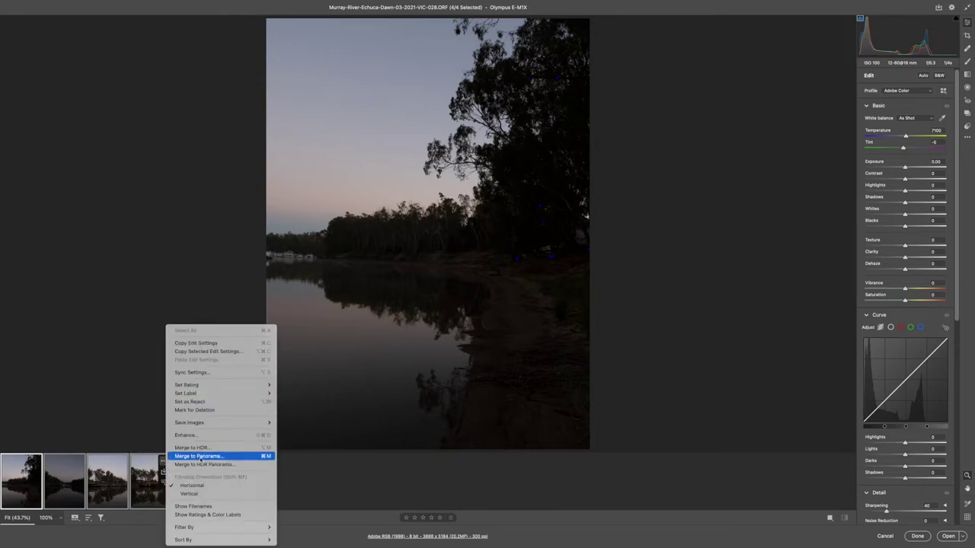
pyautogui.click(199, 456)
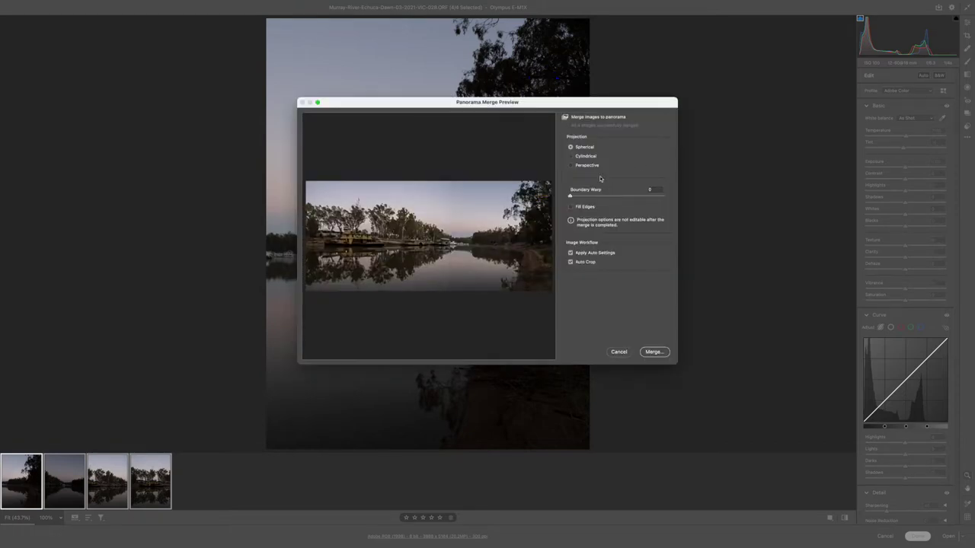
# Keep Spherical projection, set Boundary Warp to about 40, then merge and save the panorama DNG
pyautogui.click(572, 158)
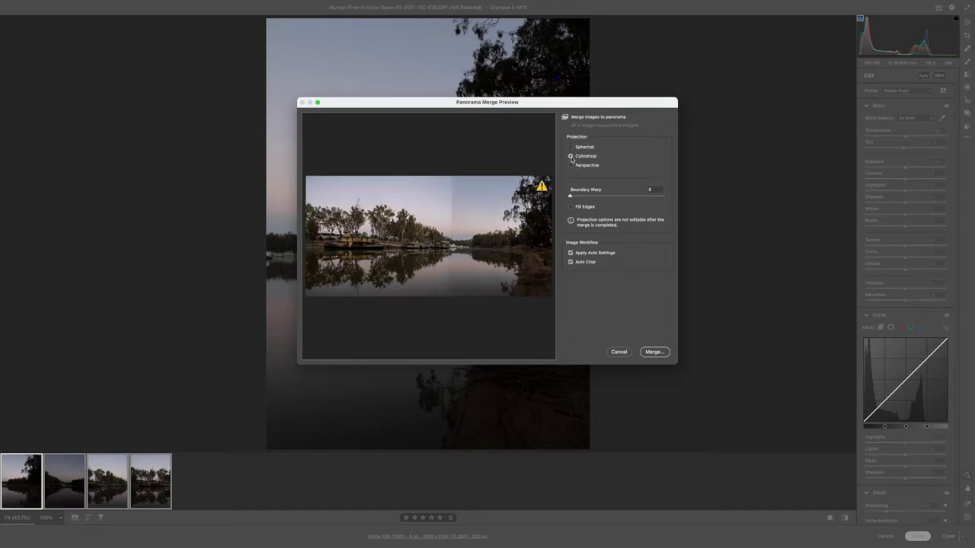
pyautogui.click(572, 148)
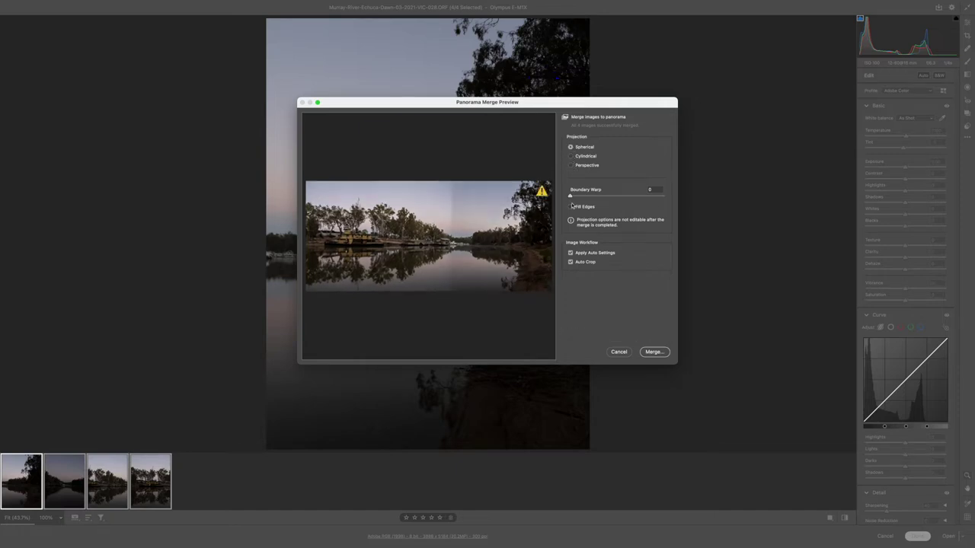
pyautogui.moveTo(572, 197); pyautogui.dragTo(611, 199)
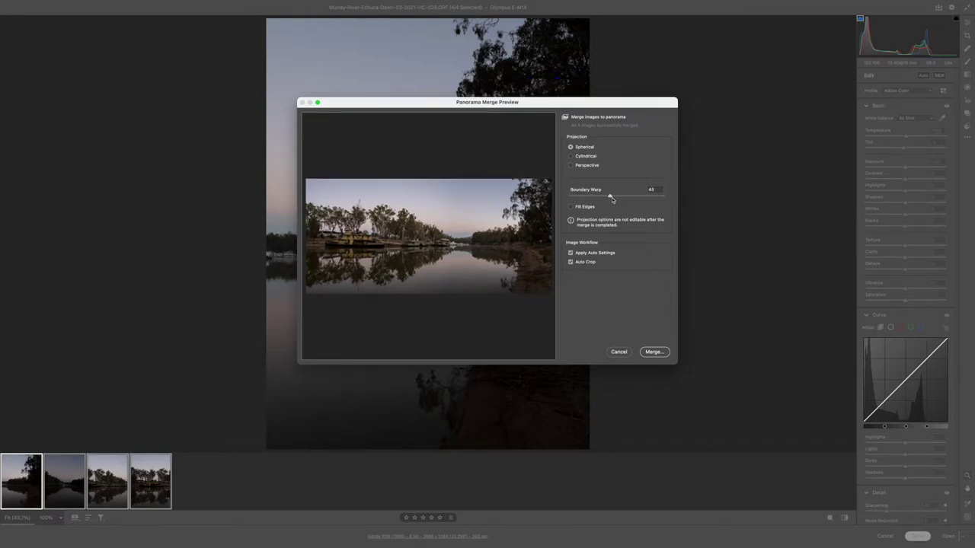
pyautogui.moveTo(611, 199); pyautogui.dragTo(615, 200)
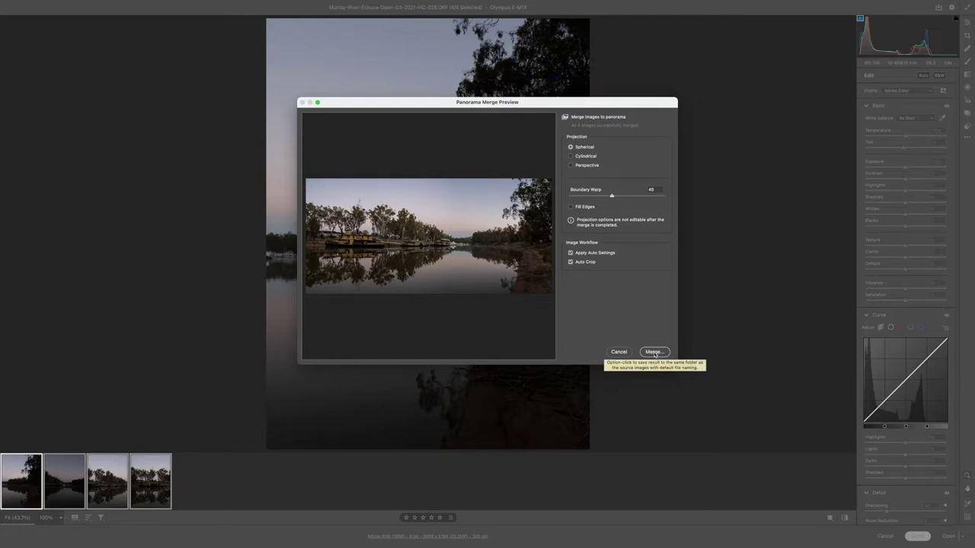
pyautogui.click(653, 352)
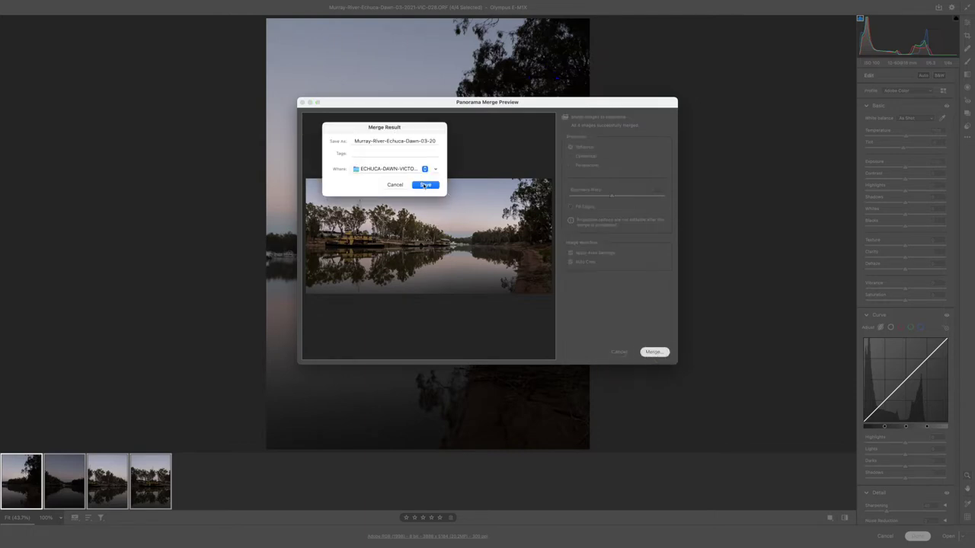
pyautogui.click(424, 185)
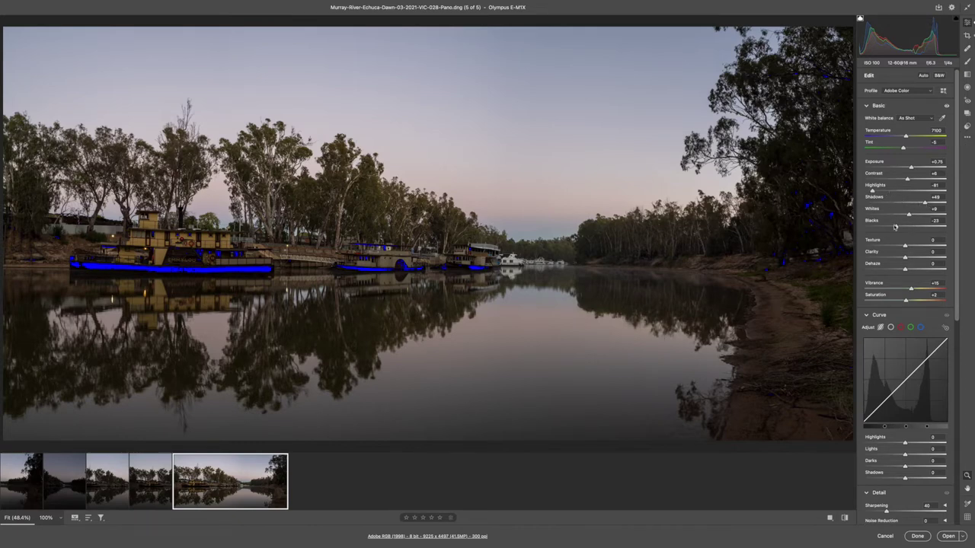
# In Basic, set Whites −100, Shadows +93, Contrast −17 and Vibrance +62
pyautogui.moveTo(909, 214); pyautogui.dragTo(866, 190)
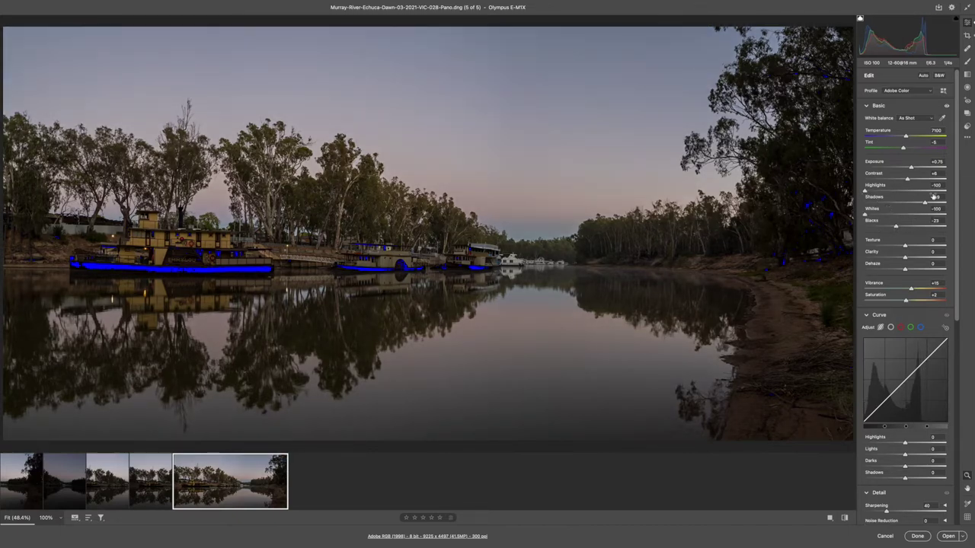
pyautogui.moveTo(928, 203); pyautogui.dragTo(946, 206)
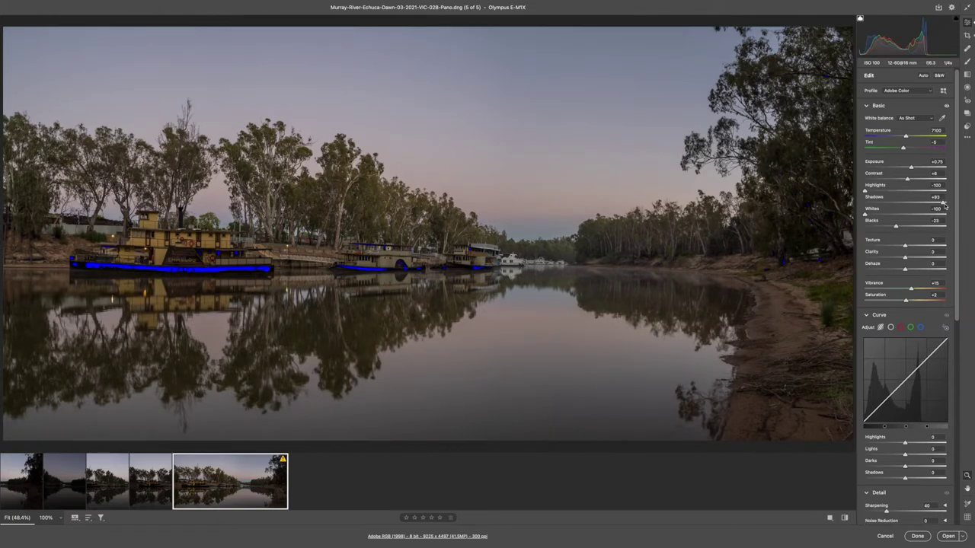
pyautogui.moveTo(907, 178)
pyautogui.mouseDown()
pyautogui.moveTo(898, 183)
pyautogui.moveTo(906, 173)
pyautogui.mouseUp()
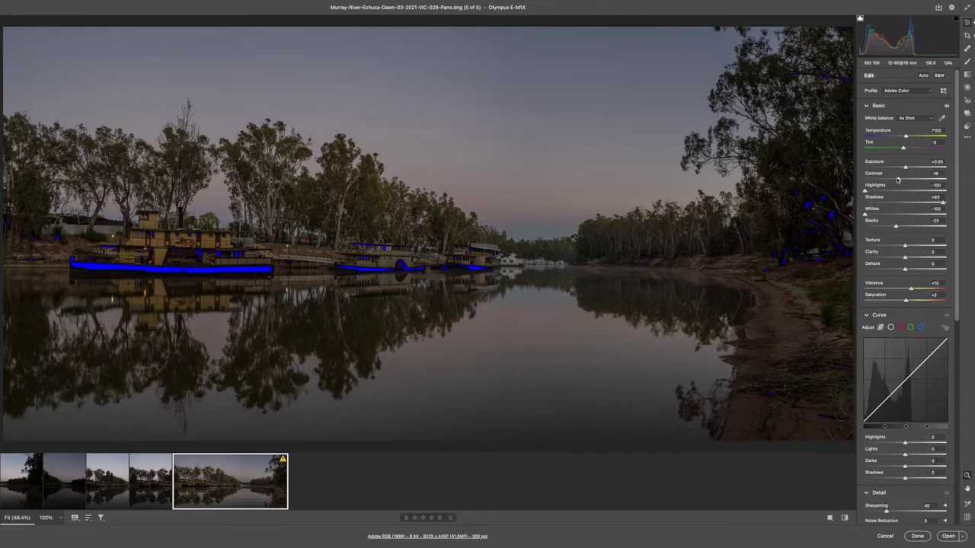
pyautogui.click(897, 179)
pyautogui.moveTo(911, 289); pyautogui.dragTo(930, 289)
# Raise Color Mixer saturation for reds, oranges, magentas and greens
pyautogui.scroll(-10, 918, 320)
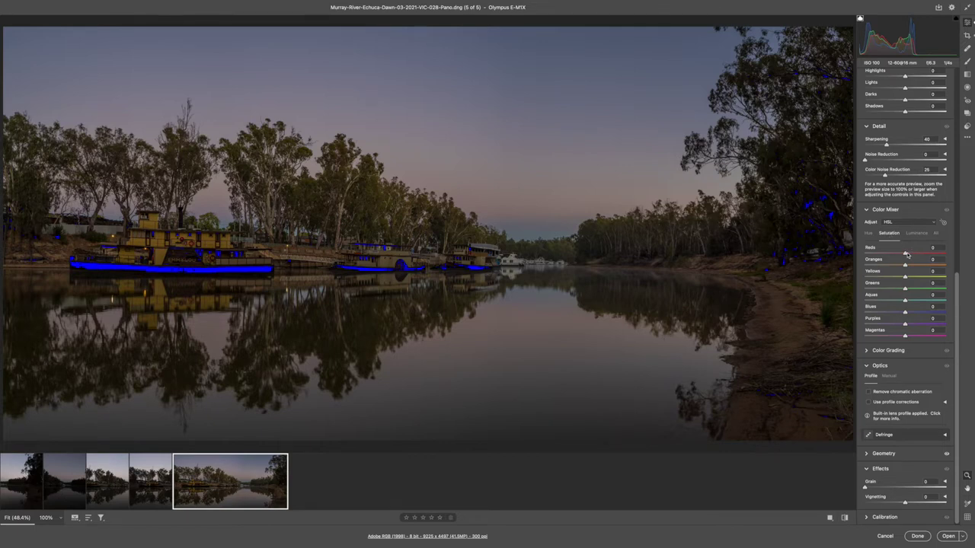
pyautogui.moveTo(907, 255); pyautogui.dragTo(935, 279)
pyautogui.moveTo(905, 336); pyautogui.dragTo(930, 337)
pyautogui.scroll(3, 908, 304)
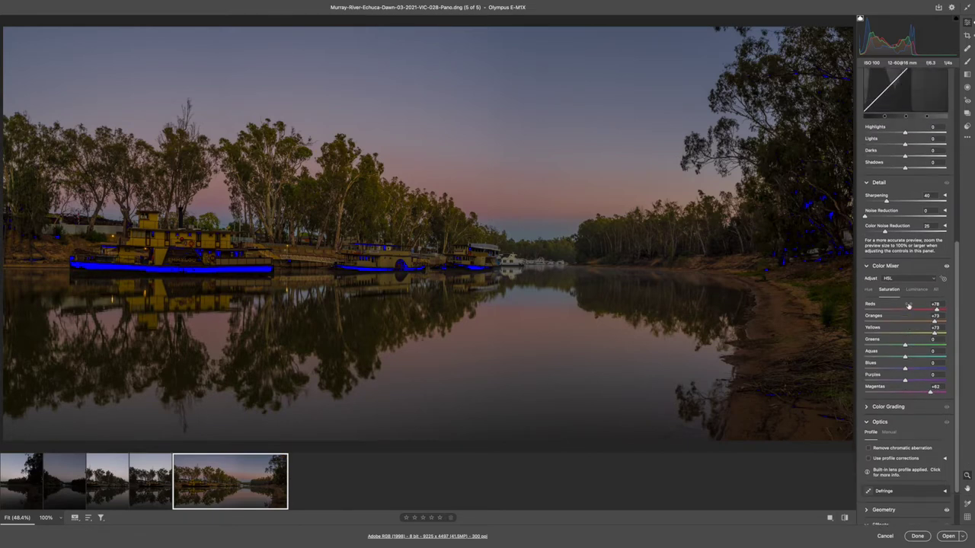
pyautogui.moveTo(906, 349); pyautogui.dragTo(916, 349)
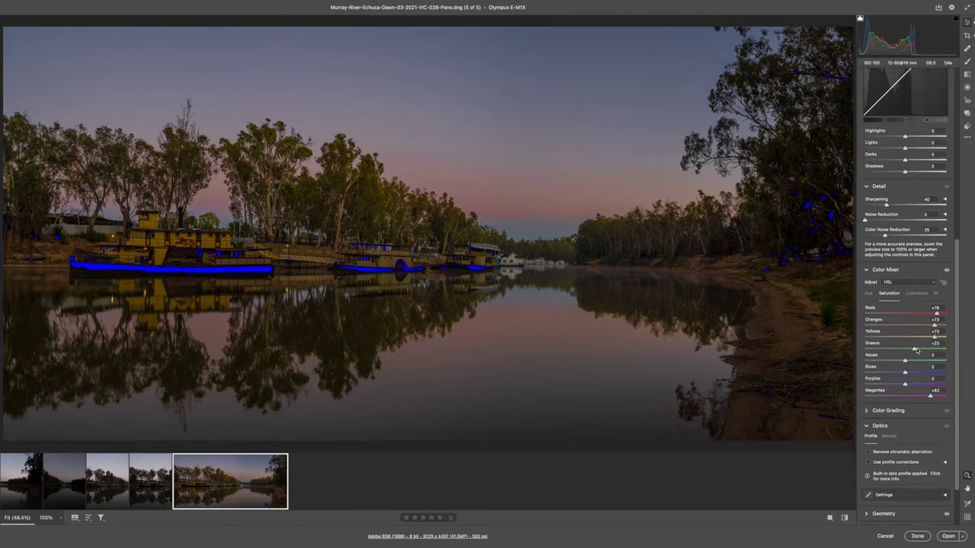
# Nudge Vibrance to +65 and set Sharpening 58 with Noise Reduction 12
pyautogui.scroll(9, 910, 290)
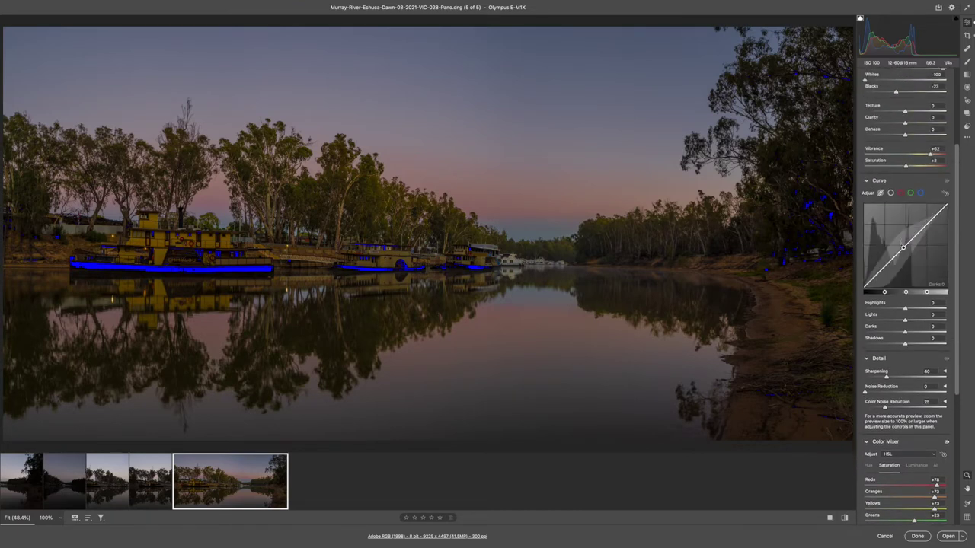
pyautogui.scroll(2, 901, 243)
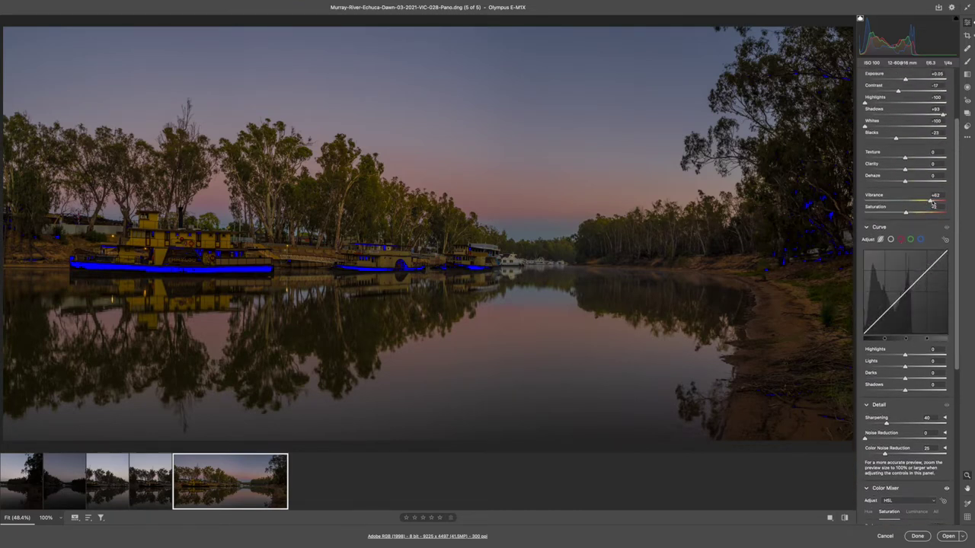
pyautogui.moveTo(932, 204); pyautogui.dragTo(935, 204)
pyautogui.moveTo(886, 424); pyautogui.dragTo(874, 442)
pyautogui.moveTo(874, 440); pyautogui.dragTo(873, 440)
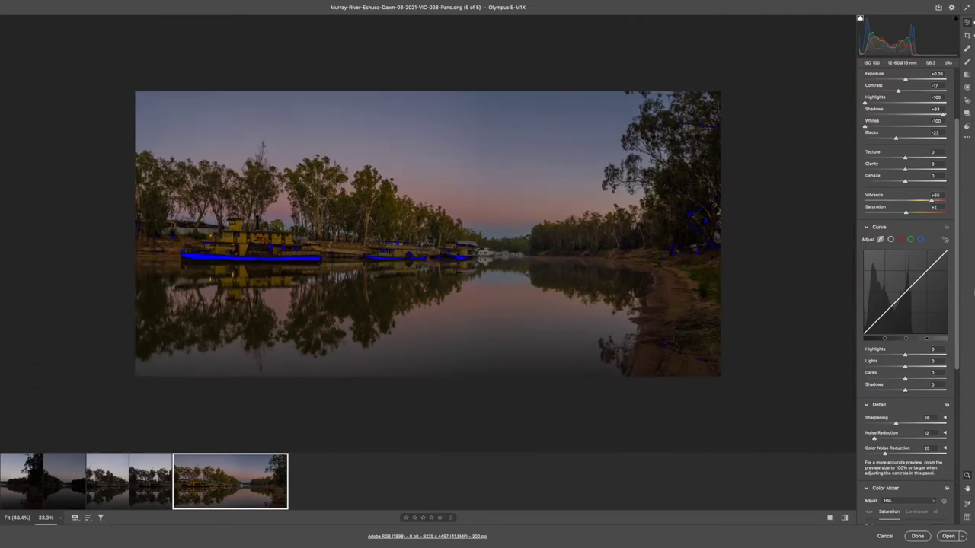
pyautogui.scroll(3, 926, 135)
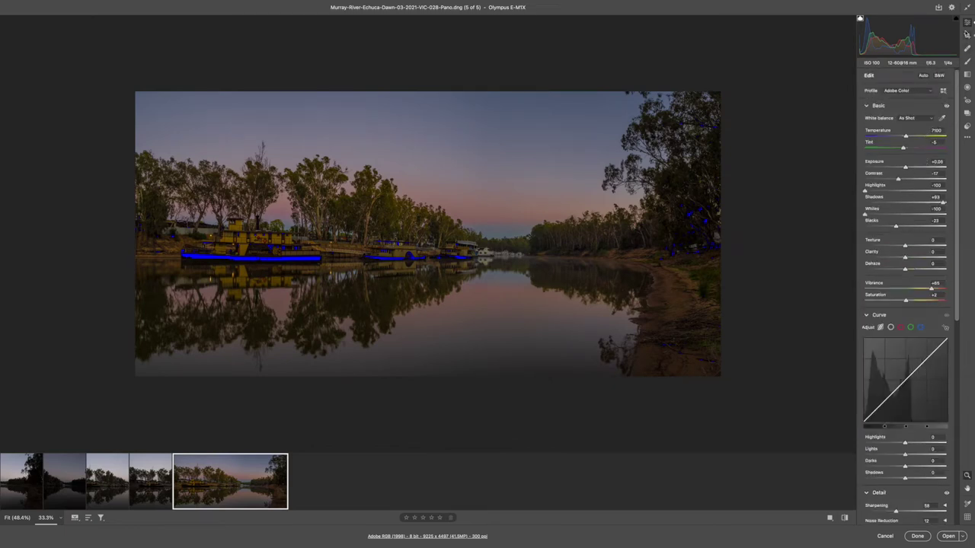
# Lay a graduated filter down over the sky toward the horizon and cool its temperature and tint
pyautogui.click(968, 75)
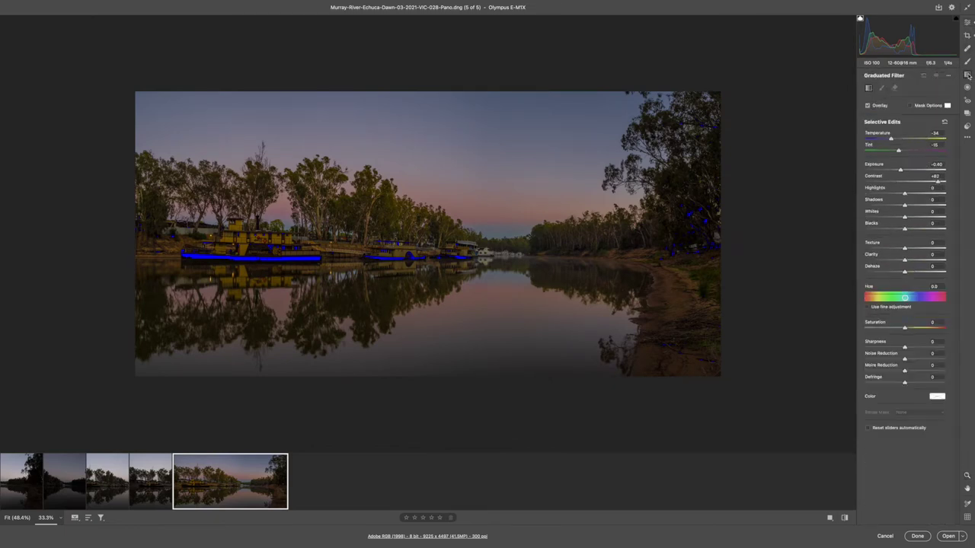
pyautogui.moveTo(416, 45); pyautogui.dragTo(416, 221)
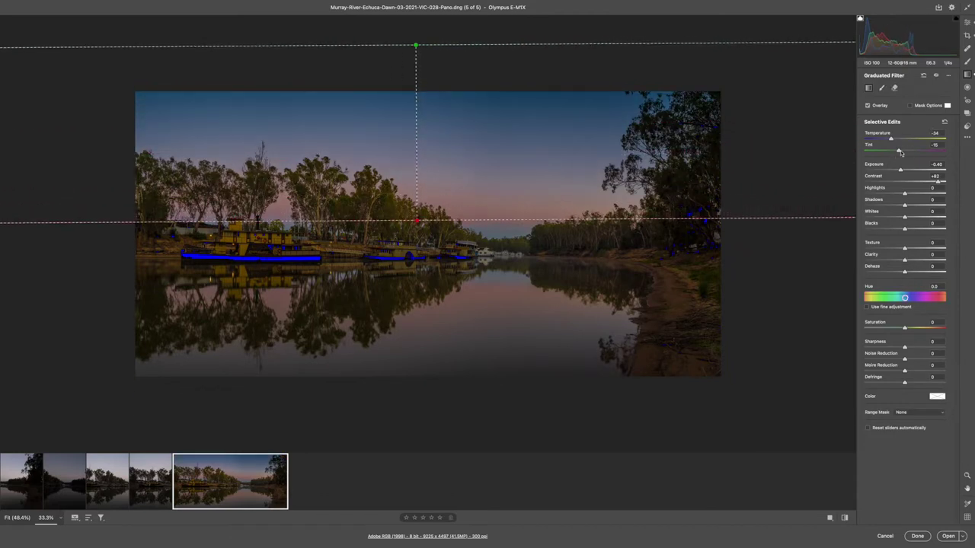
pyautogui.moveTo(900, 151)
pyautogui.mouseDown()
pyautogui.moveTo(884, 144)
pyautogui.moveTo(916, 152)
pyautogui.mouseUp()
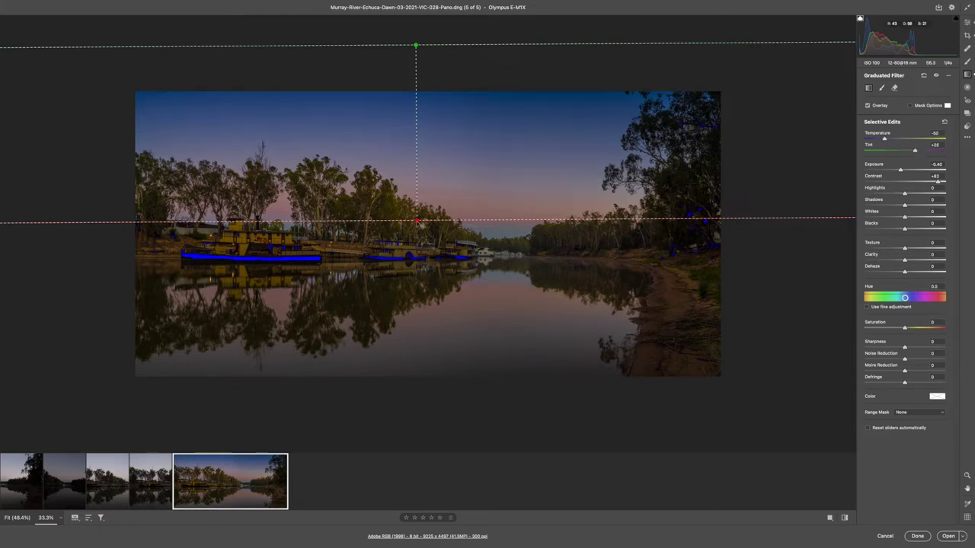
pyautogui.moveTo(416, 221); pyautogui.dragTo(416, 235)
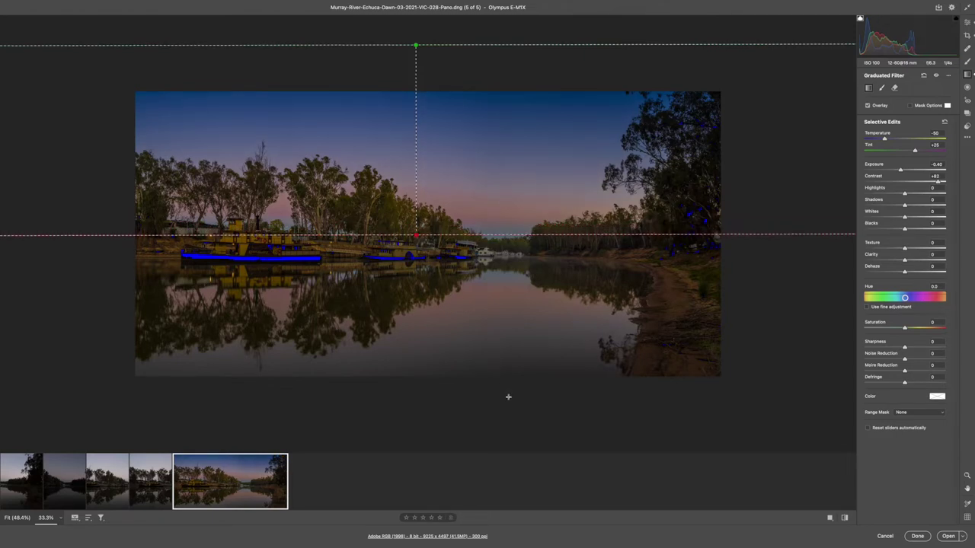
# Add a second graduated filter rising from the bottom, tinted greener with exposure −0.65
pyautogui.moveTo(484, 428); pyautogui.dragTo(479, 269)
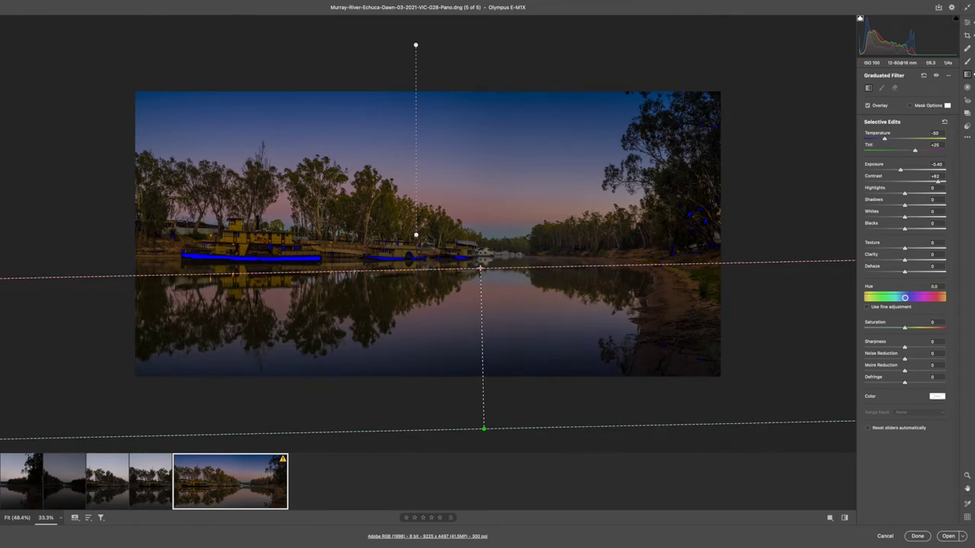
pyautogui.moveTo(914, 151); pyautogui.dragTo(893, 154)
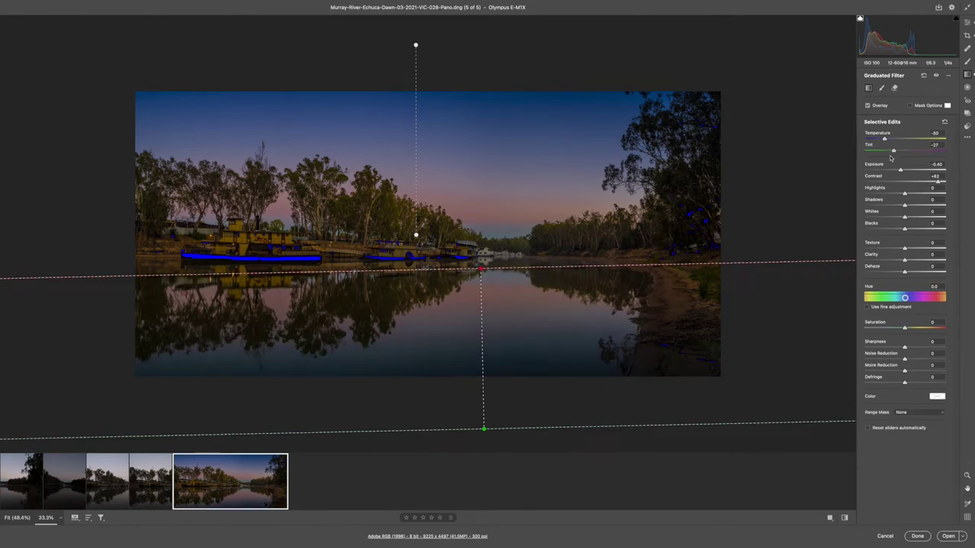
pyautogui.moveTo(901, 171); pyautogui.dragTo(897, 172)
pyautogui.click(968, 24)
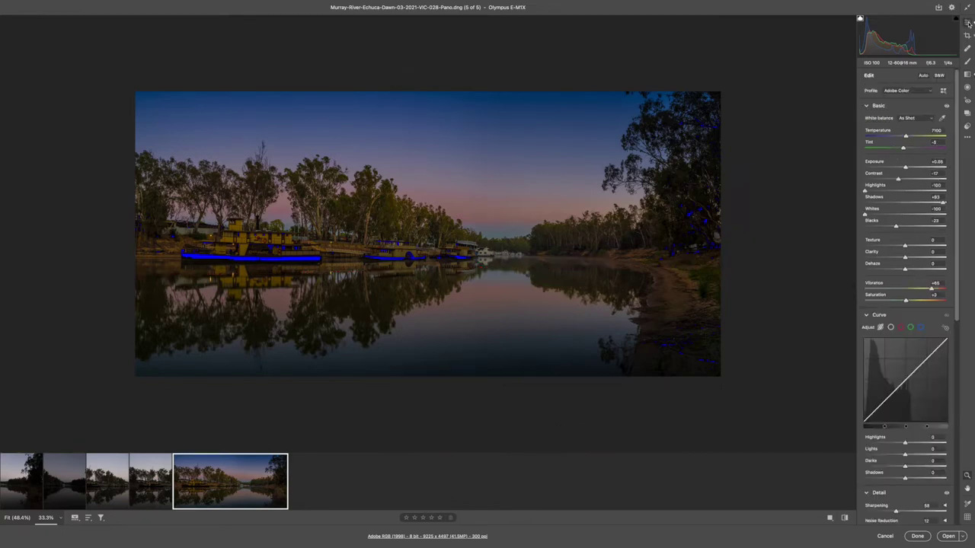
# Open the edited panorama in Photoshop as a single Layer 0 and zoom out to see it whole
pyautogui.click(948, 538)
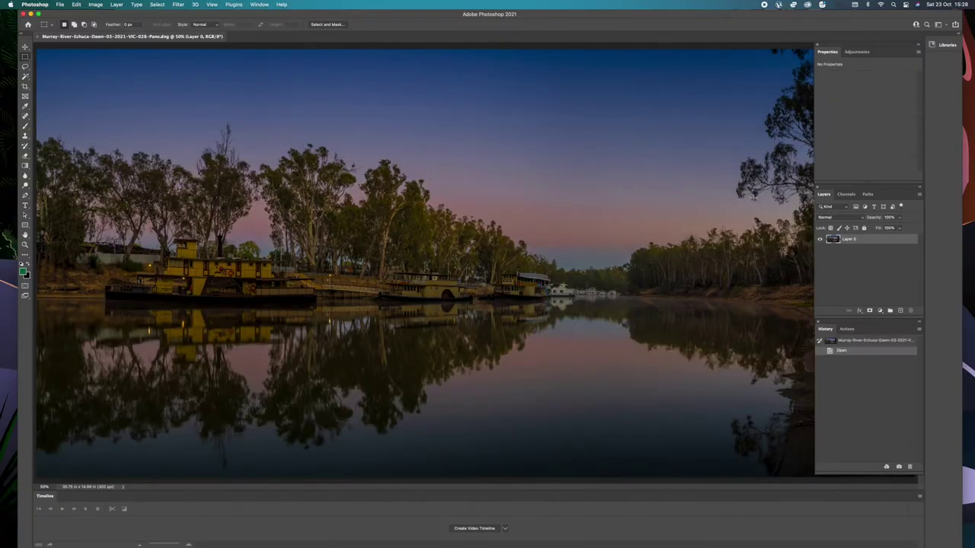
pyautogui.press('super+minus')
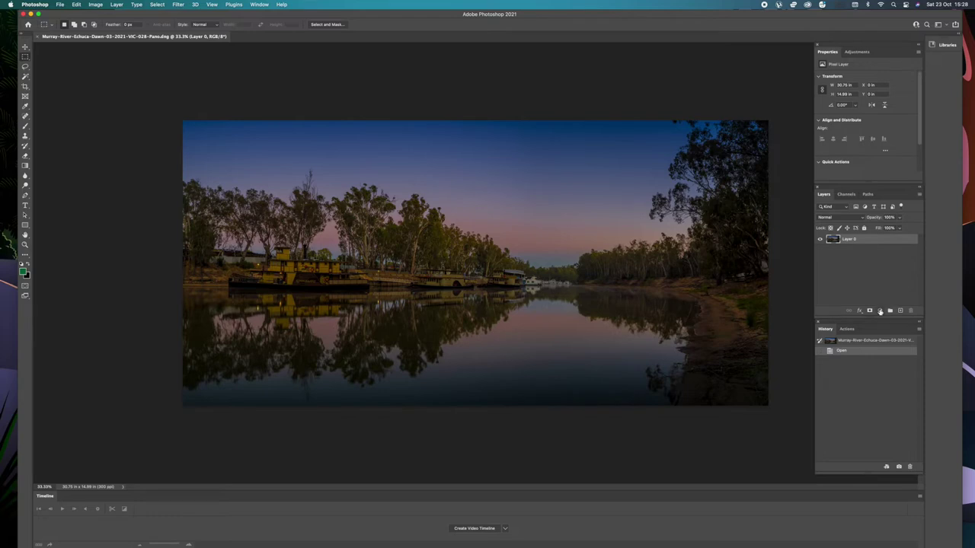
pyautogui.click(879, 311)
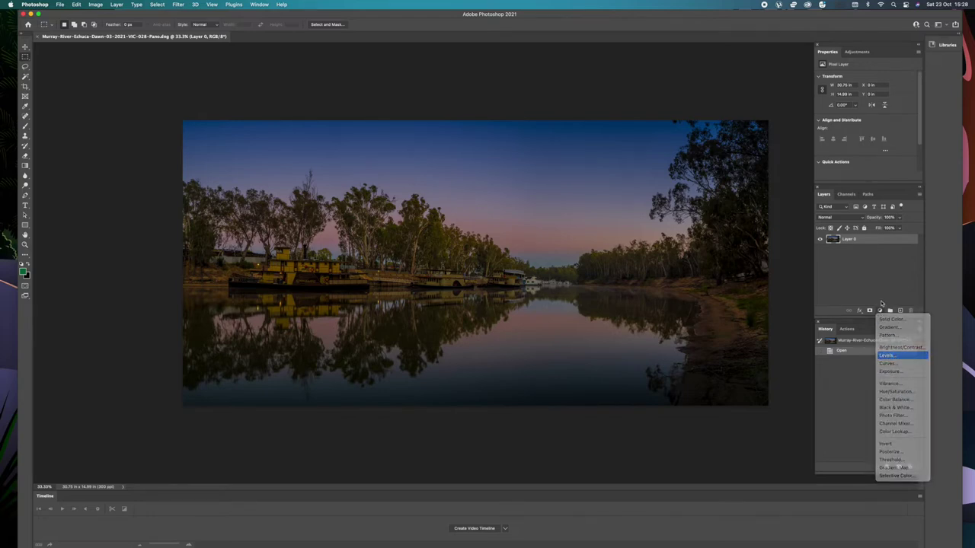
# Add a Levels layer lifting midtones to 1.30 and fill its mask black
pyautogui.click(896, 356)
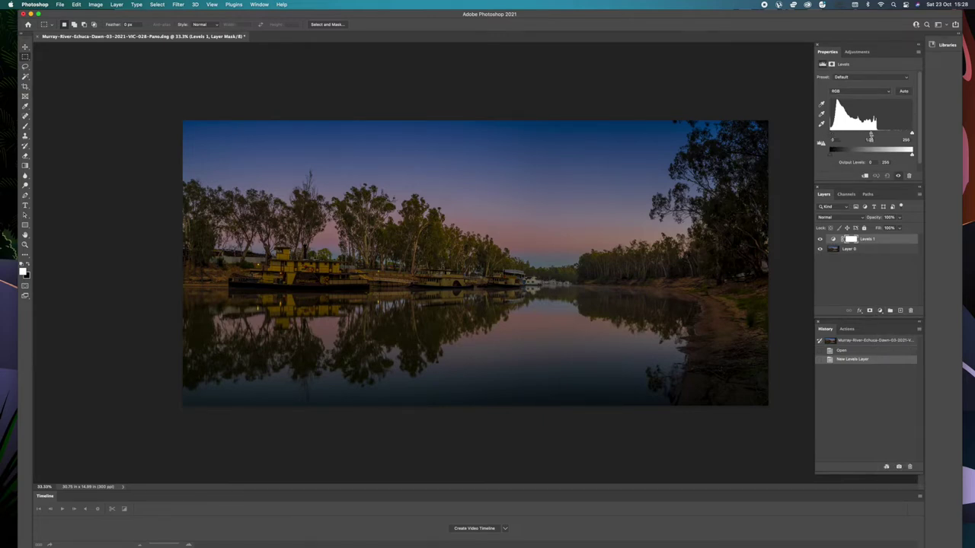
pyautogui.moveTo(872, 136); pyautogui.dragTo(864, 135)
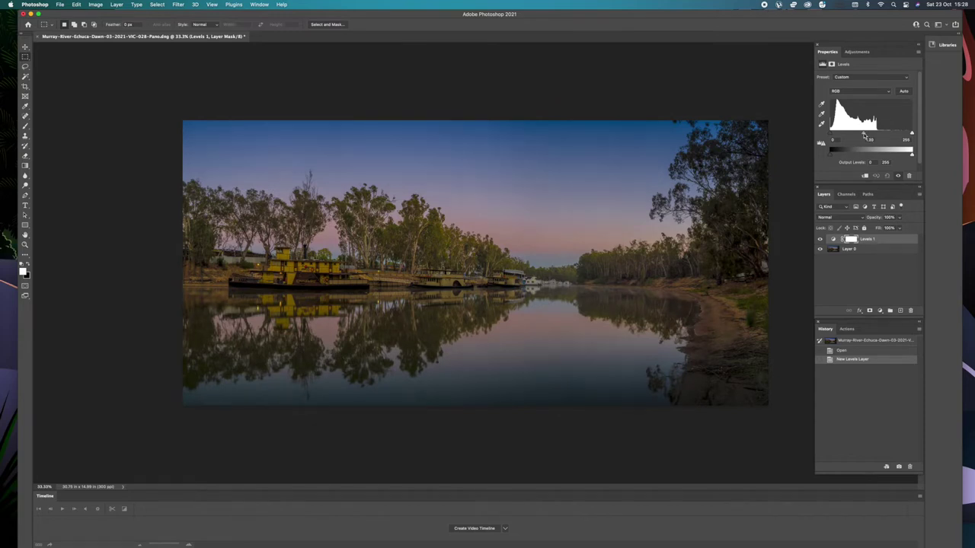
pyautogui.moveTo(865, 134); pyautogui.dragTo(863, 136)
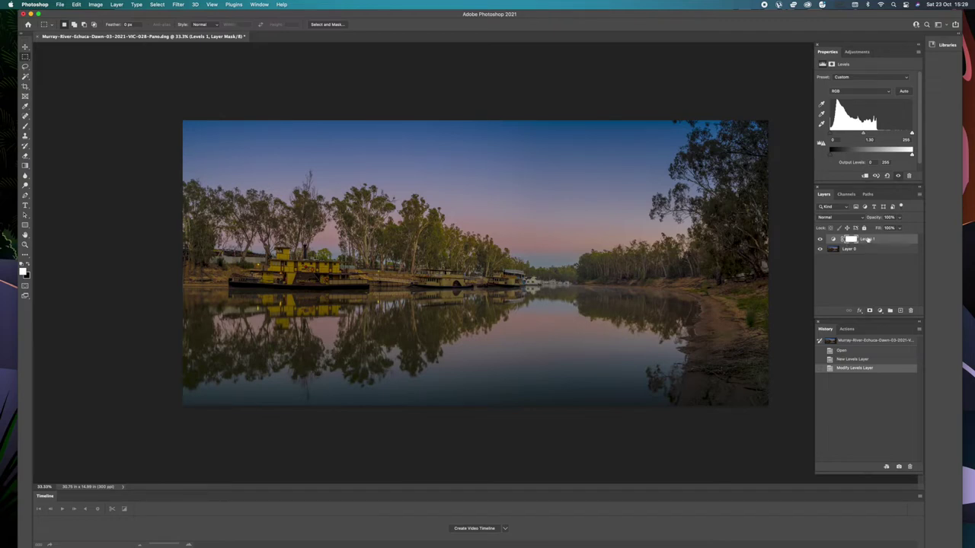
pyautogui.press('super+BackSpace')
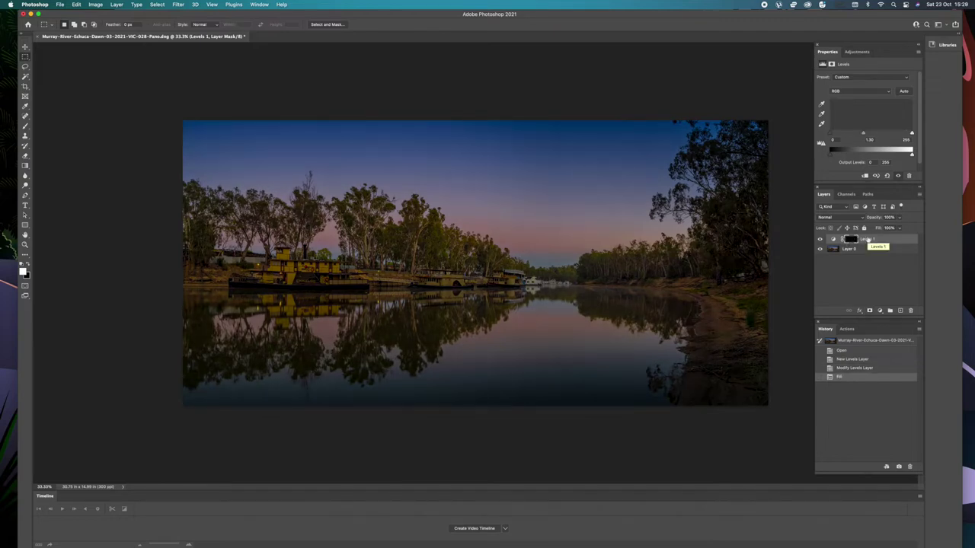
pyautogui.press('b')
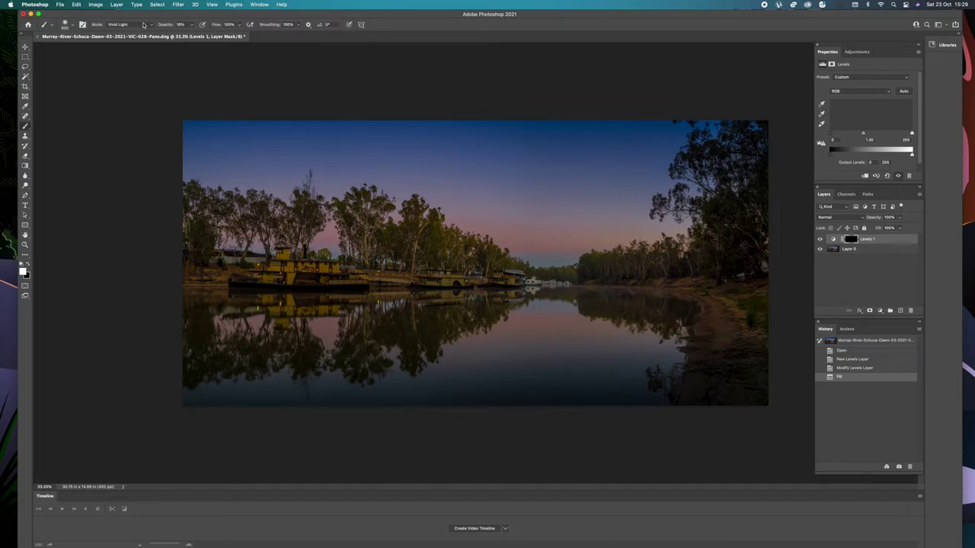
# Set the brush to Normal mode at 87% opacity and enlarge it
pyautogui.click(152, 25)
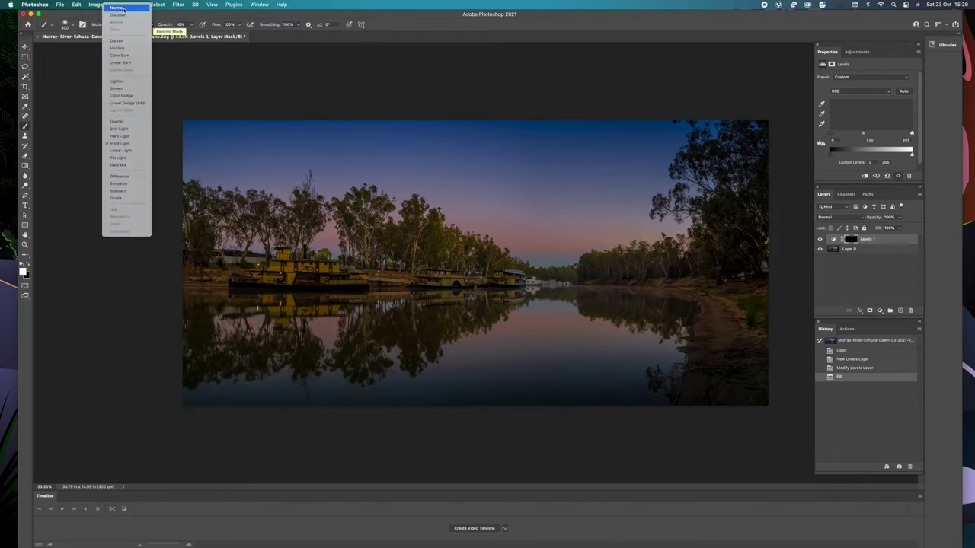
pyautogui.click(126, 7)
pyautogui.click(187, 24)
pyautogui.moveTo(191, 36); pyautogui.dragTo(217, 36)
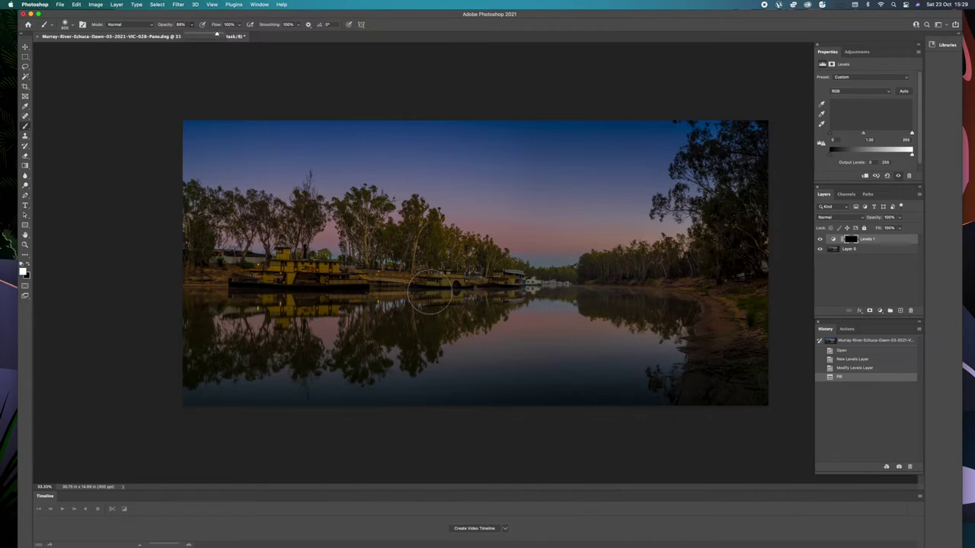
pyautogui.press(']')
pyautogui.press(']')
pyautogui.press(']')
pyautogui.press(']')
pyautogui.press(']')
pyautogui.press(']')
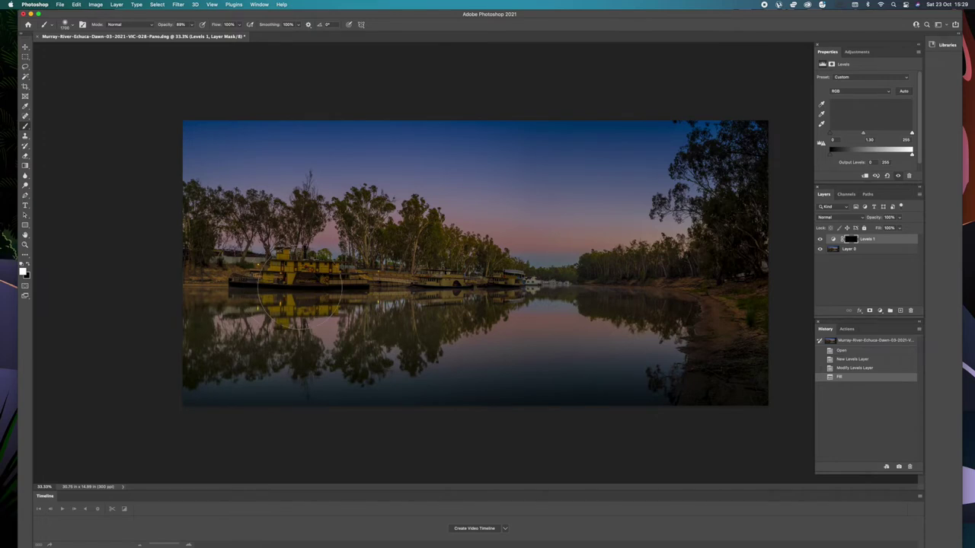
# Paint the brightening into the moored boats, left edge, right-hand trees and middle water
pyautogui.click(304, 297)
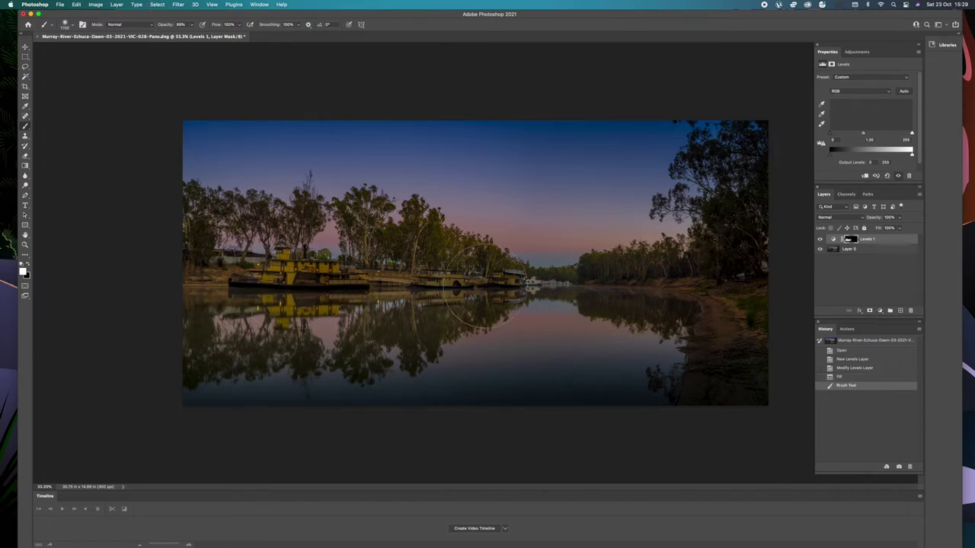
pyautogui.click(160, 289)
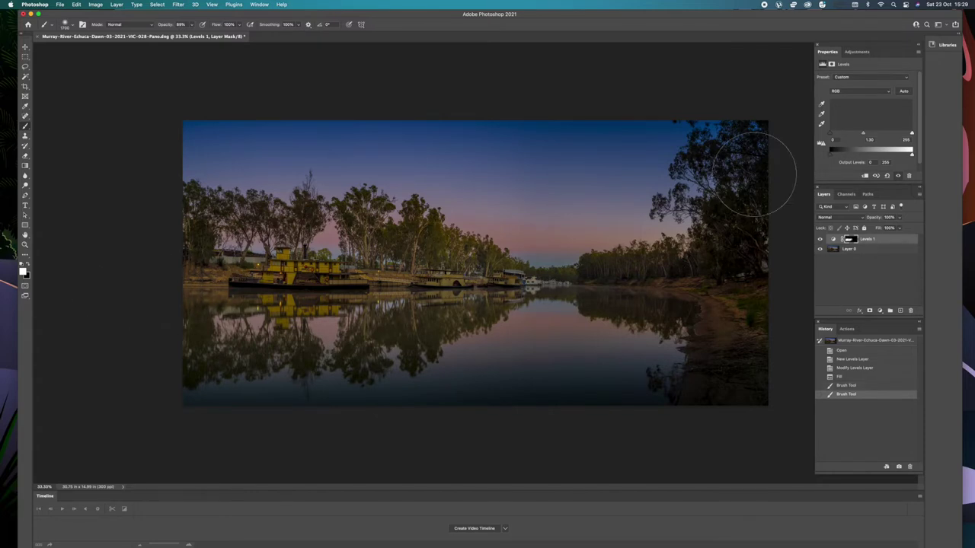
pyautogui.moveTo(723, 255)
pyautogui.mouseDown()
pyautogui.moveTo(747, 277)
pyautogui.moveTo(751, 304)
pyautogui.moveTo(742, 357)
pyautogui.moveTo(716, 383)
pyautogui.moveTo(755, 375)
pyautogui.moveTo(709, 296)
pyautogui.mouseUp()
pyautogui.press('[')
pyautogui.press('[')
pyautogui.press('[')
pyautogui.press('[')
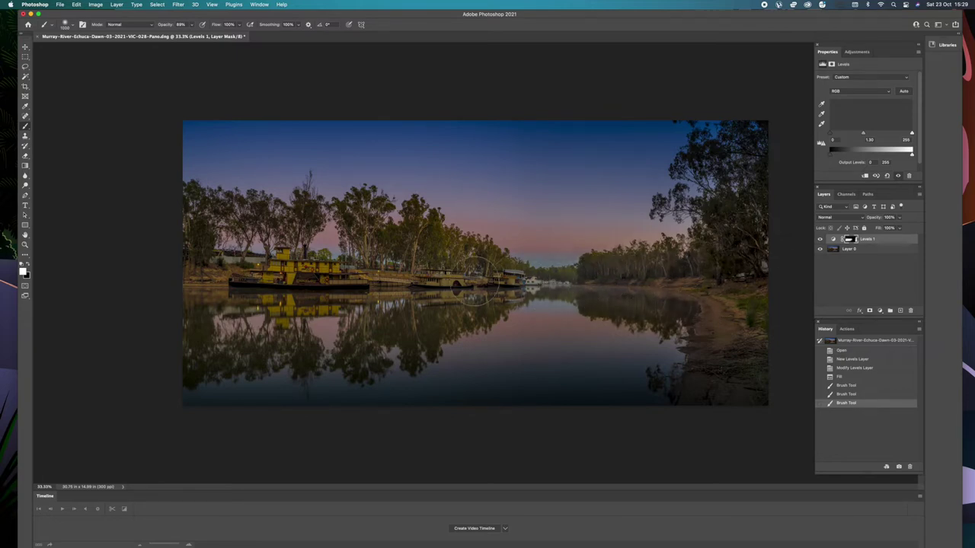
pyautogui.moveTo(238, 285); pyautogui.dragTo(606, 310)
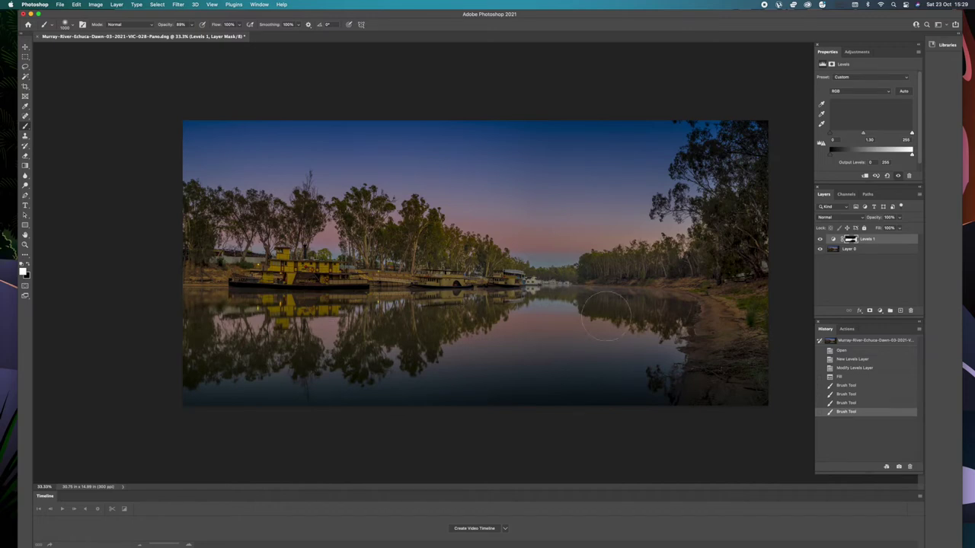
# Lower the Levels 1 layer's opacity to 77%
pyautogui.click(900, 218)
pyautogui.moveTo(899, 226); pyautogui.dragTo(891, 228)
pyautogui.moveTo(891, 229); pyautogui.dragTo(892, 229)
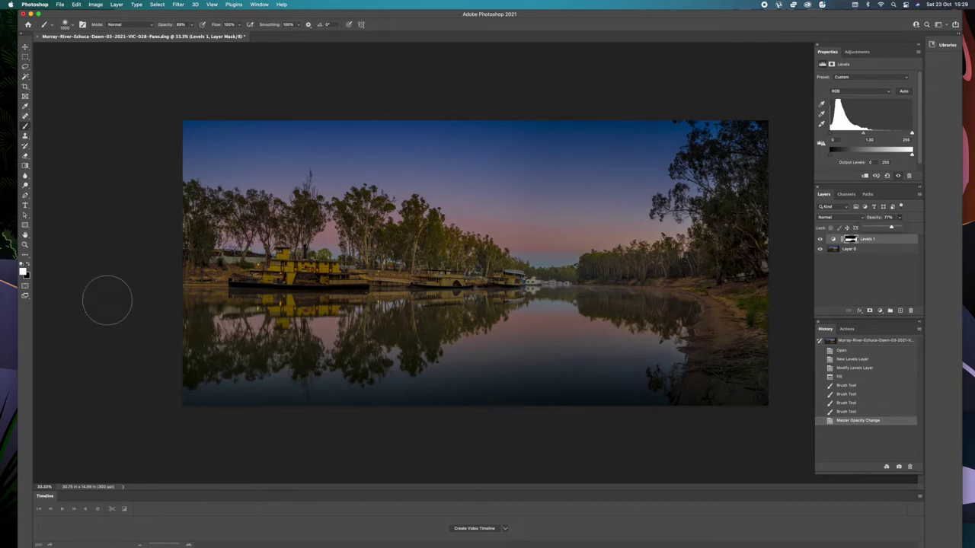
# Paint black at 15% brush opacity to tone down the brightening on the far and right riverbanks
pyautogui.press('x')
pyautogui.click(191, 25)
pyautogui.moveTo(190, 34); pyautogui.dragTo(165, 33)
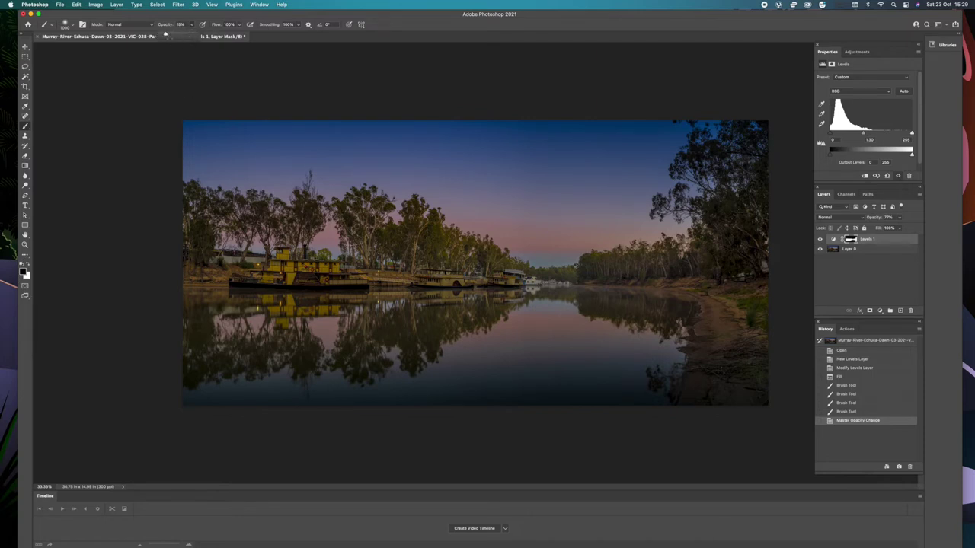
pyautogui.moveTo(693, 286); pyautogui.dragTo(597, 287)
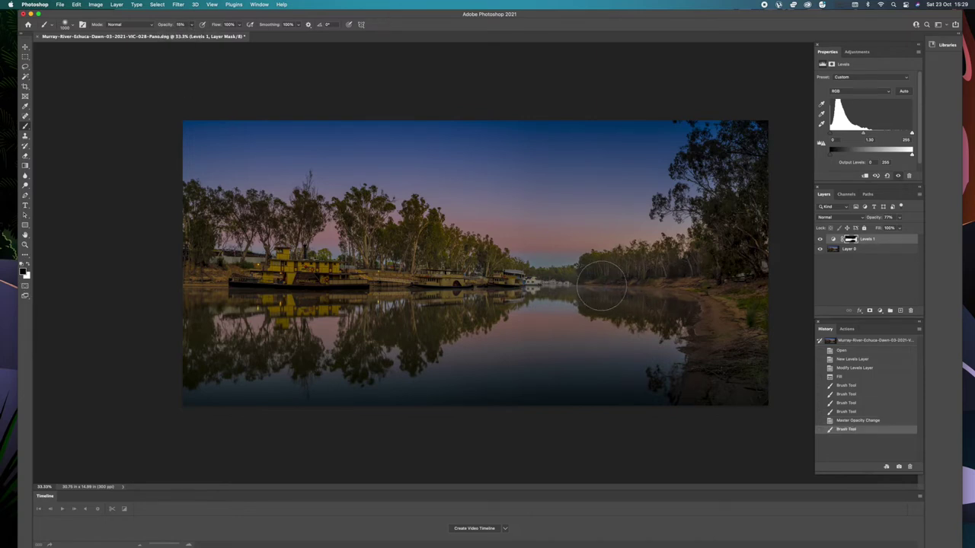
pyautogui.moveTo(682, 290)
pyautogui.mouseDown()
pyautogui.moveTo(763, 291)
pyautogui.moveTo(586, 286)
pyautogui.mouseUp()
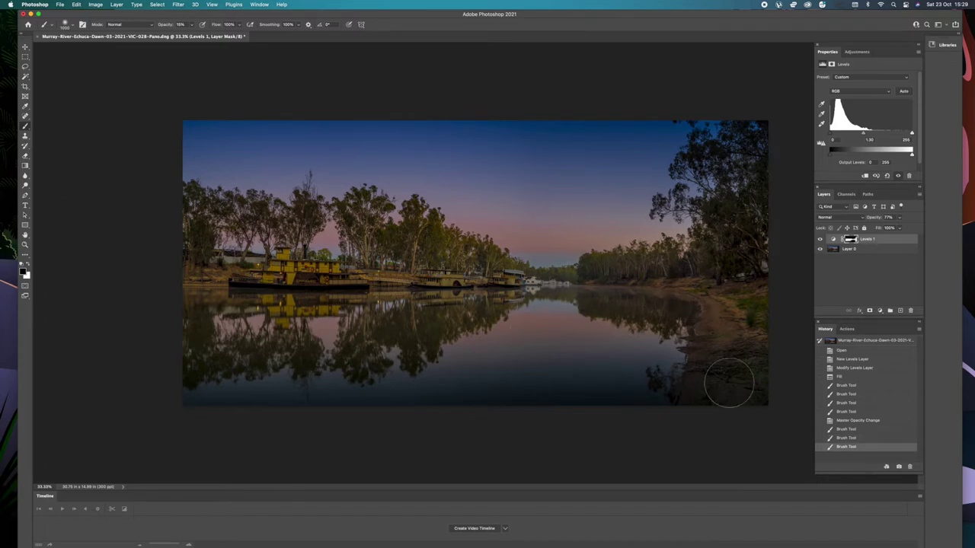
pyautogui.click(920, 197)
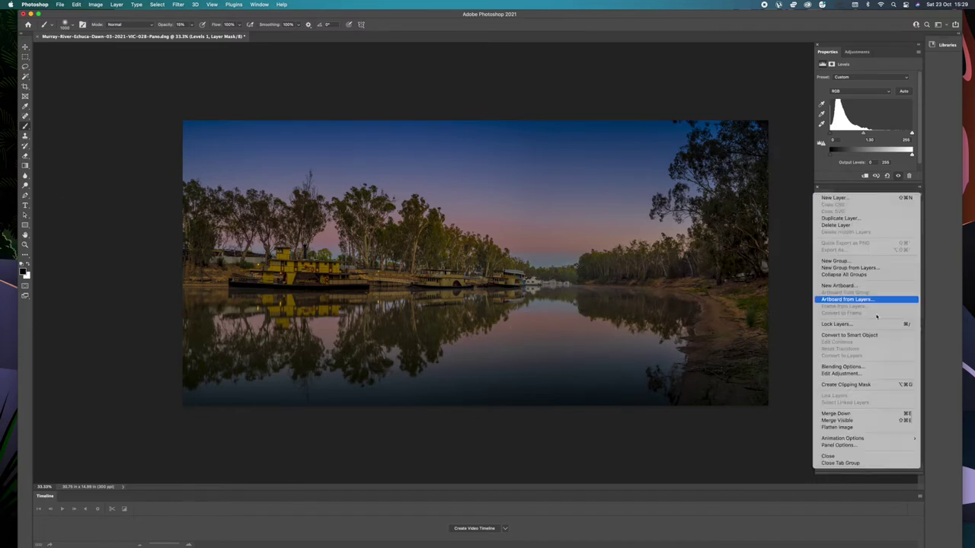
# Flatten the image to a single Background layer and spot-heal a blemish along the top edge
pyautogui.click(838, 428)
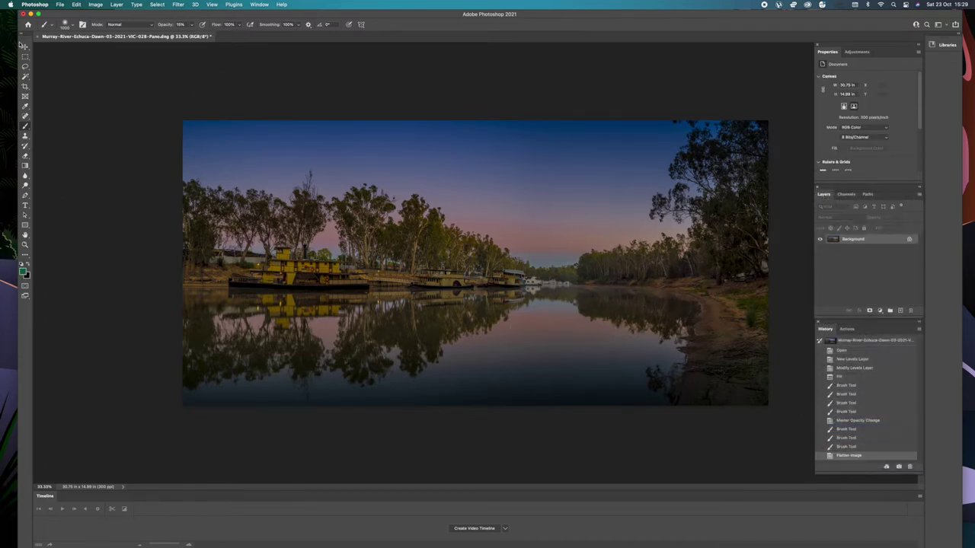
pyautogui.click(25, 115)
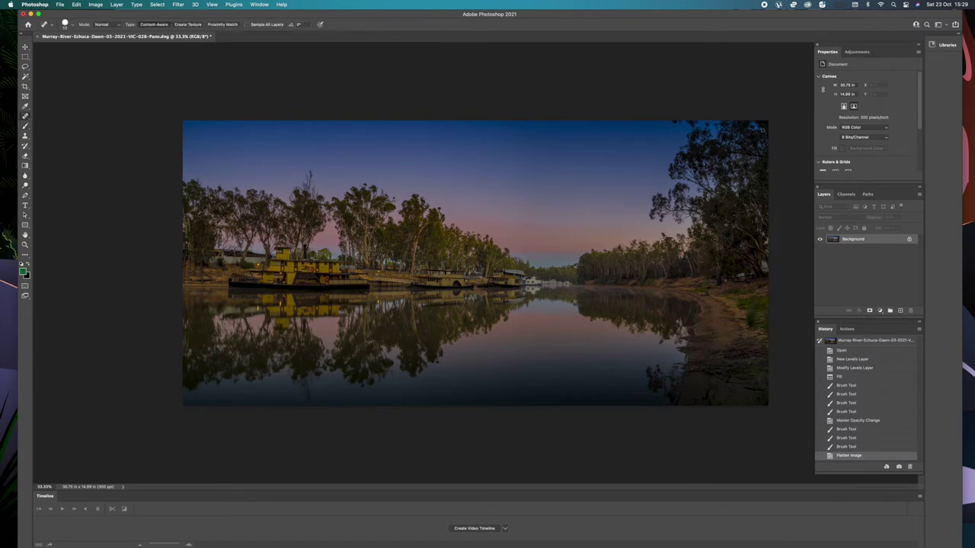
pyautogui.moveTo(692, 123); pyautogui.dragTo(670, 121)
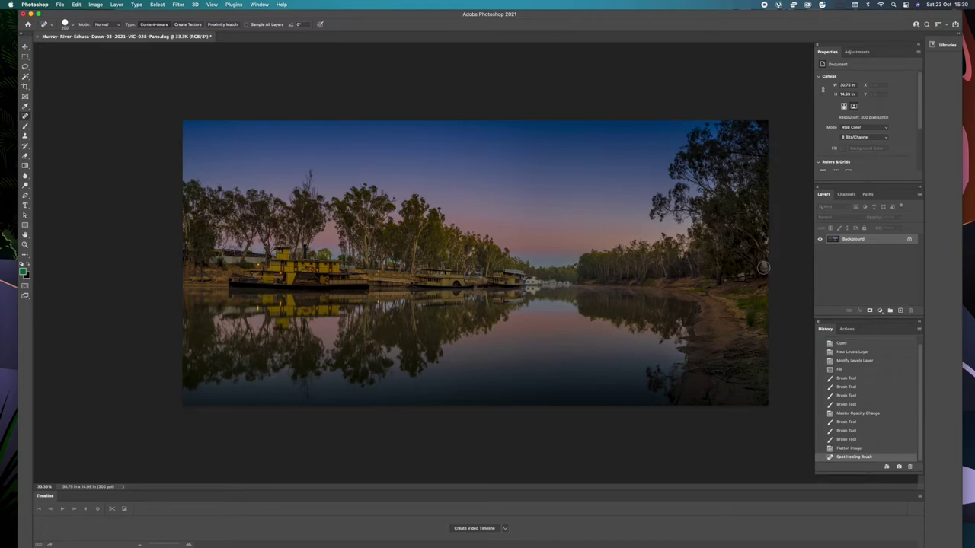
# Clone out flaws in the right-hand treeline and spot-heal a spot near the right edge
pyautogui.click(25, 137)
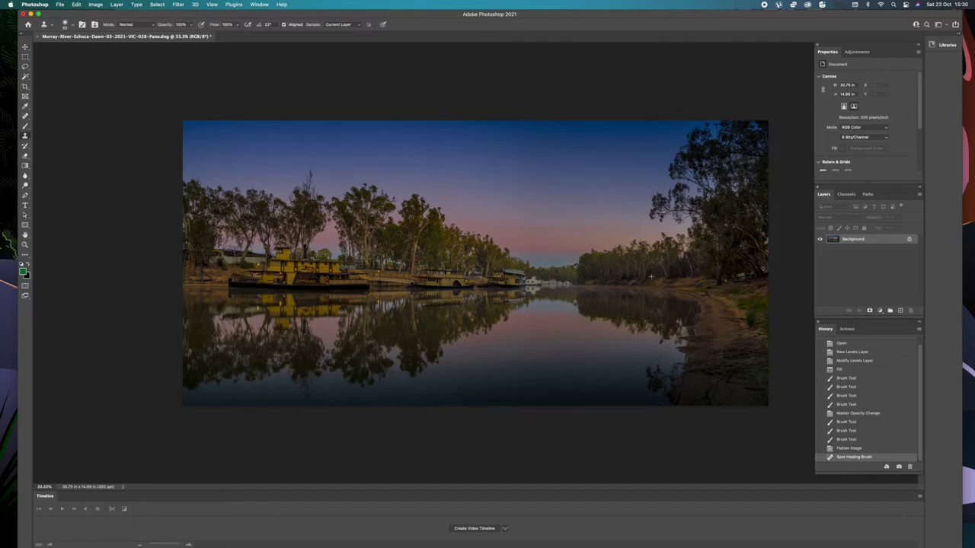
pyautogui.moveTo(654, 278); pyautogui.dragTo(650, 270)
pyautogui.moveTo(752, 272); pyautogui.dragTo(740, 276)
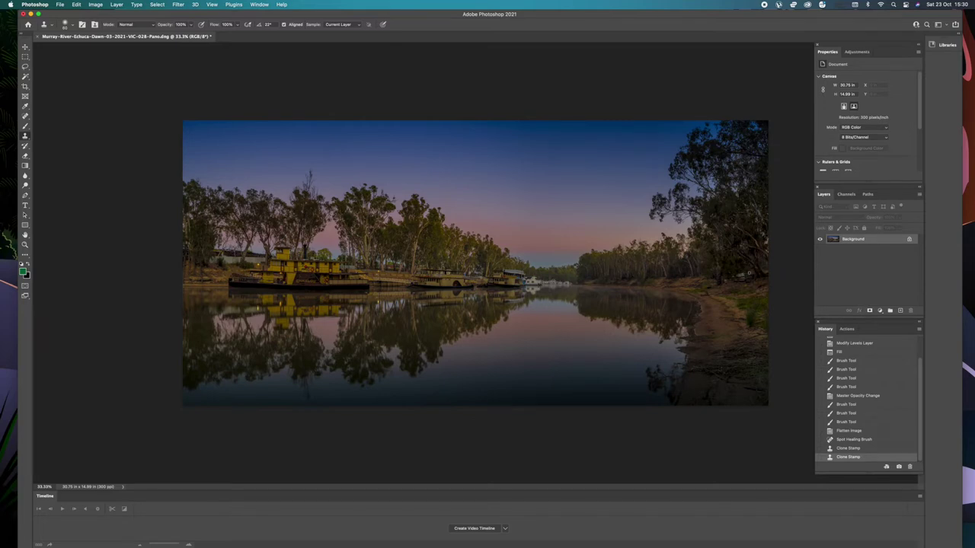
pyautogui.click(633, 281)
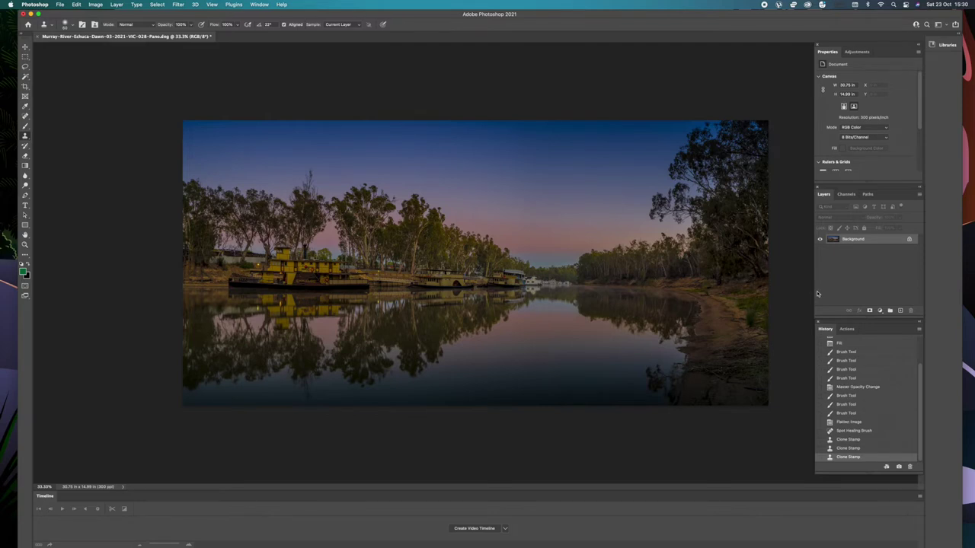
pyautogui.click(24, 116)
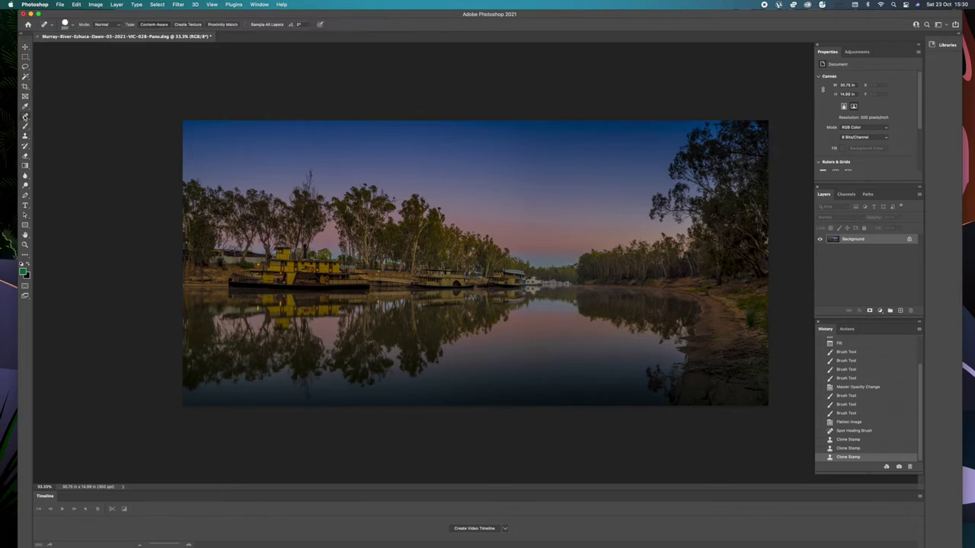
pyautogui.click(767, 271)
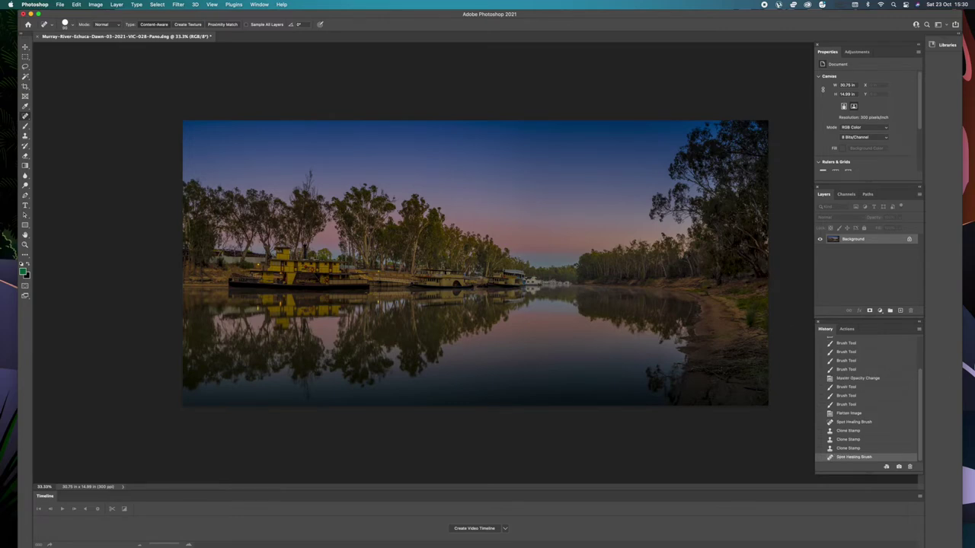
pyautogui.click(878, 311)
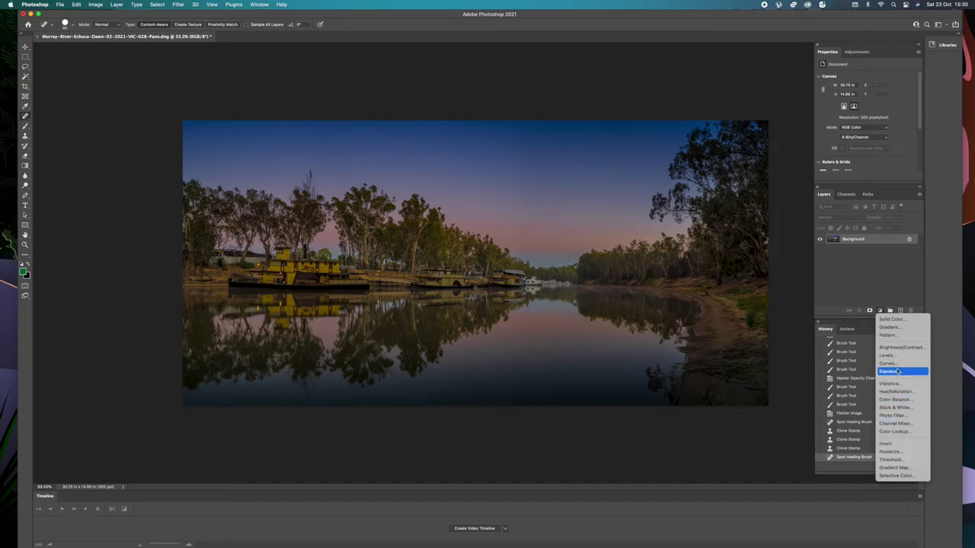
# Add a Hue/Saturation adjustment layer and raise the Reds saturation to +24
pyautogui.click(902, 392)
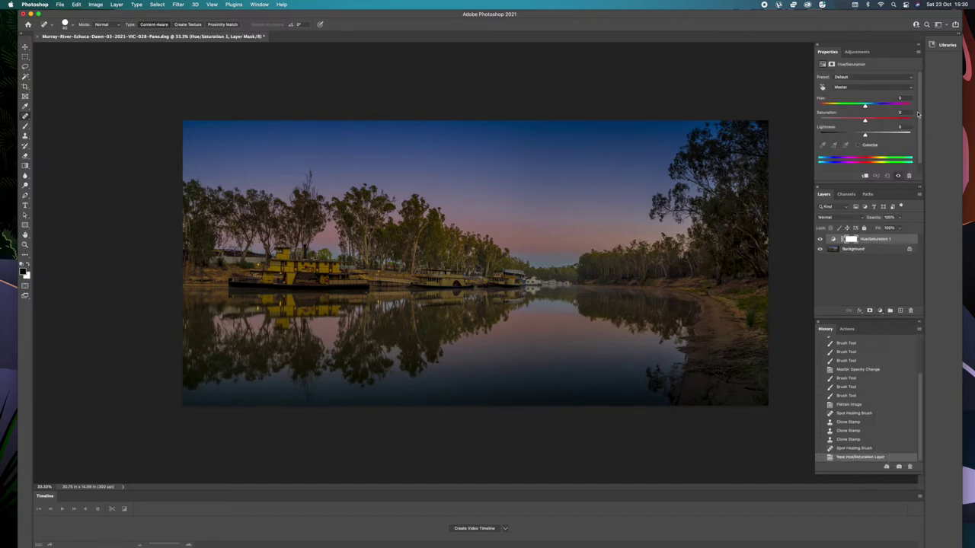
pyautogui.click(865, 86)
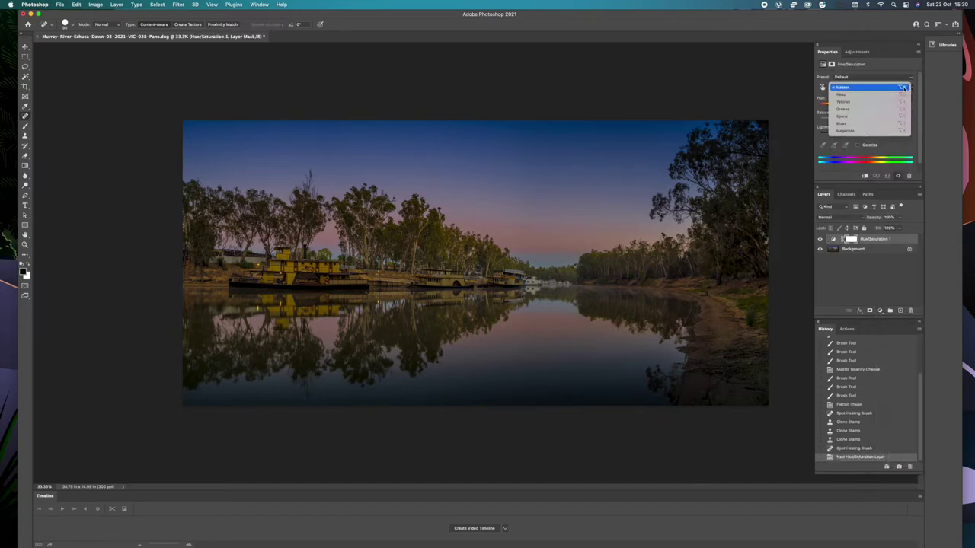
pyautogui.click(865, 95)
pyautogui.moveTo(864, 120); pyautogui.dragTo(879, 125)
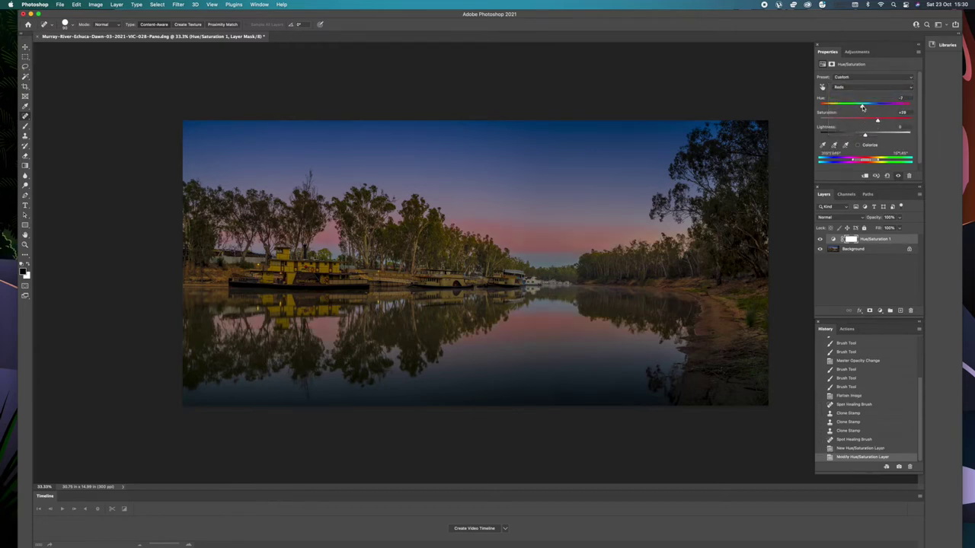
# Raise the Yellows saturation to +39 on the same Hue/Saturation layer
pyautogui.click(910, 88)
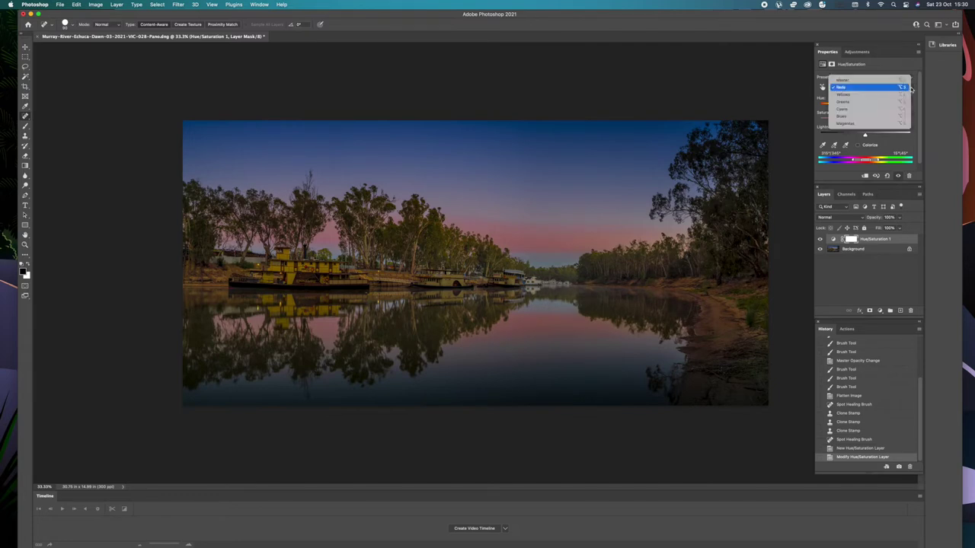
pyautogui.click(865, 94)
pyautogui.moveTo(864, 119); pyautogui.dragTo(878, 126)
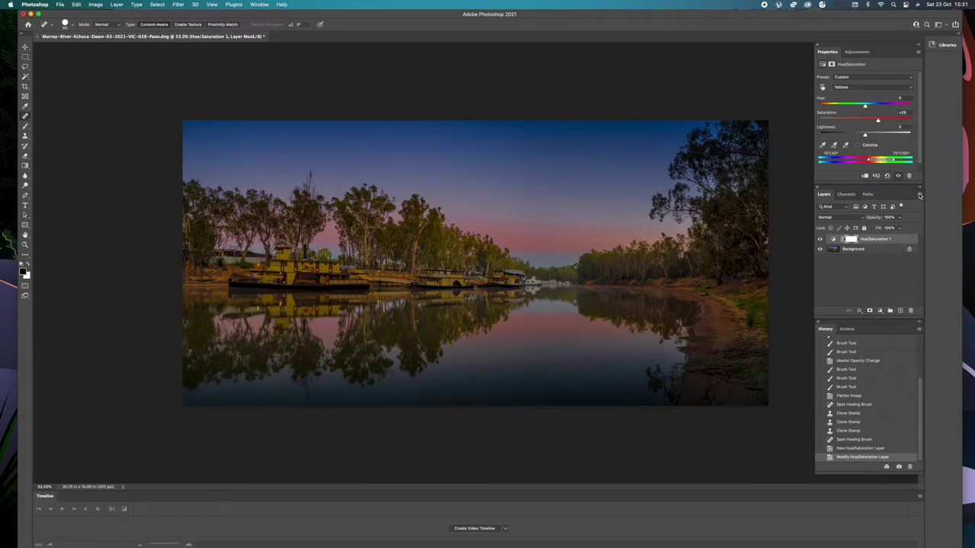
pyautogui.click(918, 195)
# Flatten the image and set the foreground colour to a pale warm yellow
pyautogui.click(836, 426)
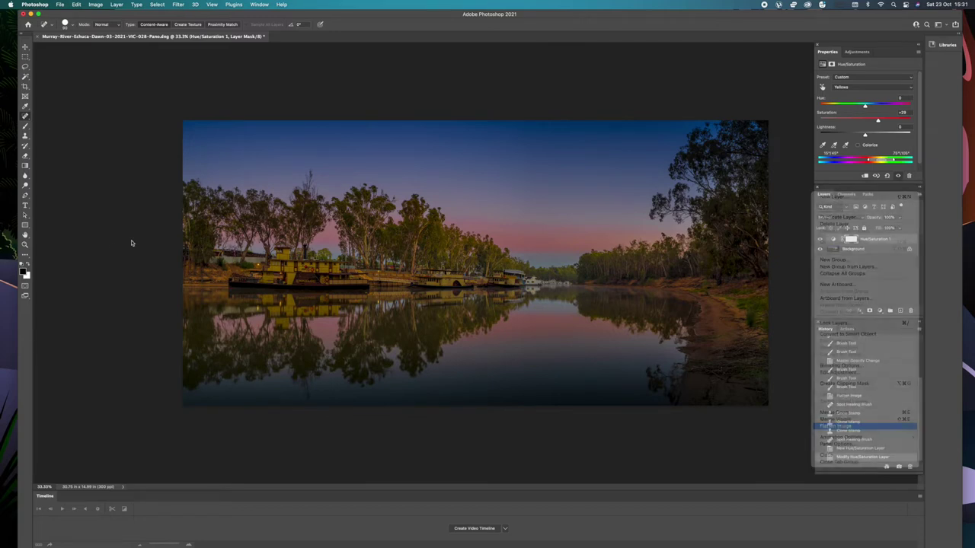
pyautogui.click(24, 272)
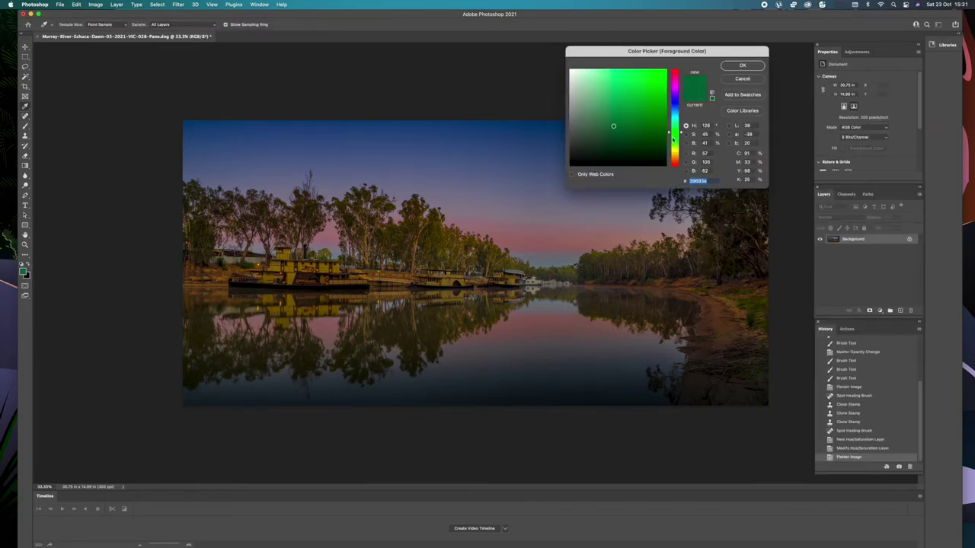
pyautogui.click(679, 157)
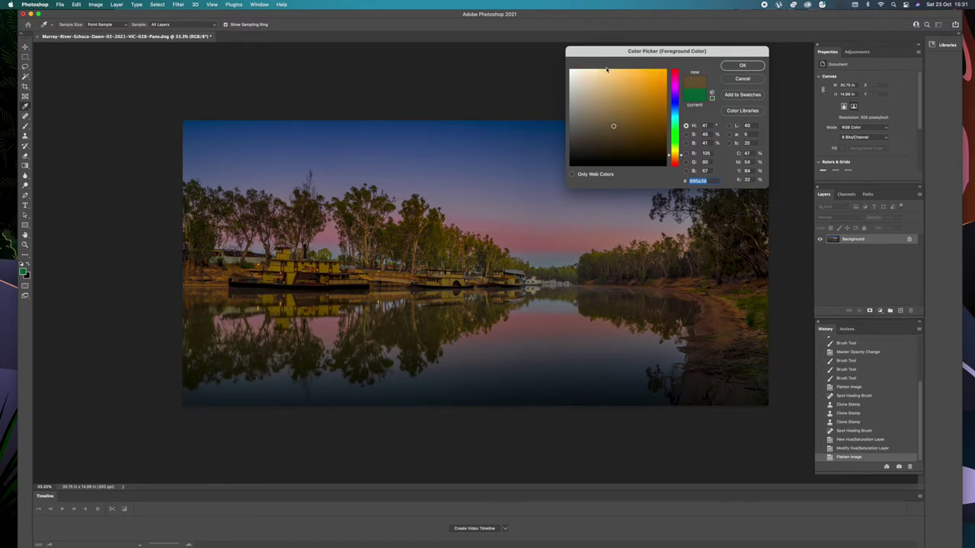
pyautogui.click(602, 69)
pyautogui.click(741, 67)
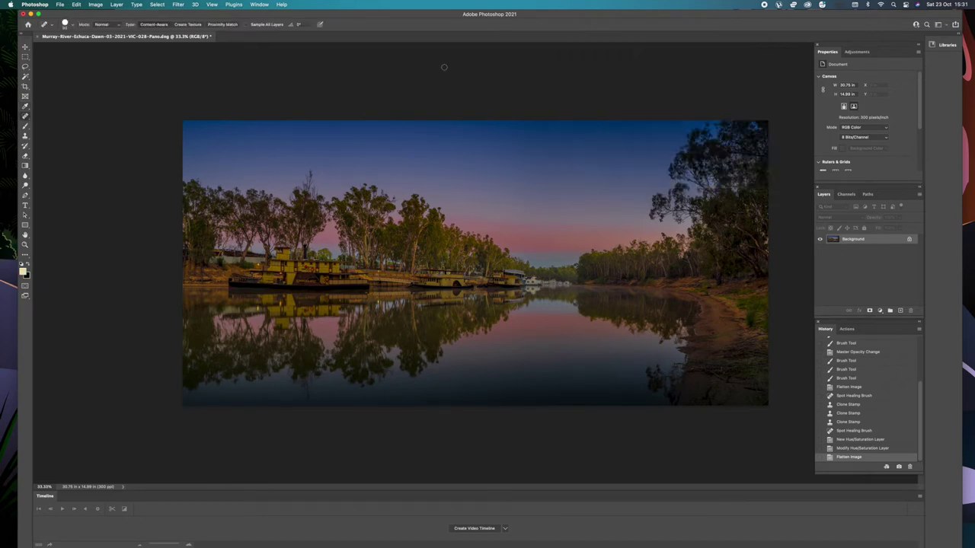
# Paint pale yellow Vivid Light strokes across the pink sky and the water reflection
pyautogui.click(156, 28)
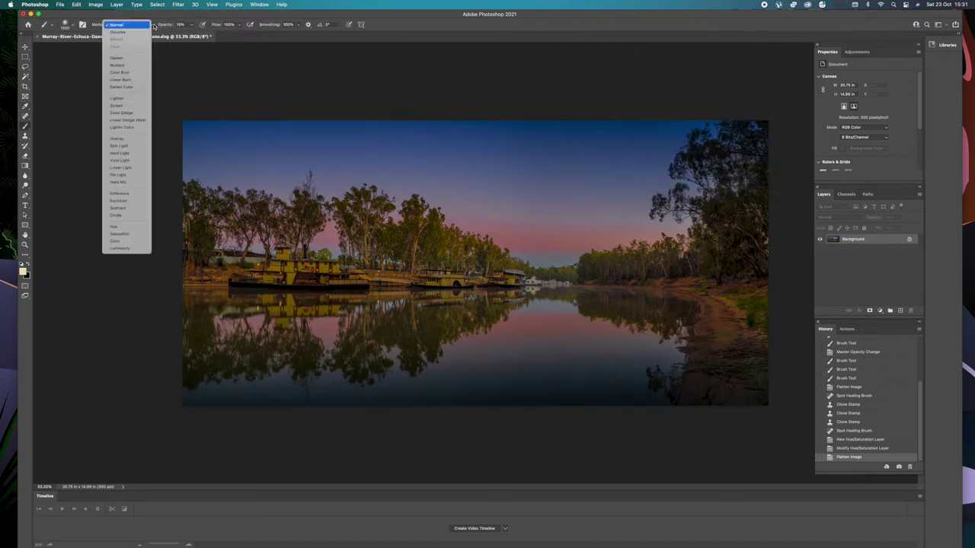
pyautogui.press('Return')
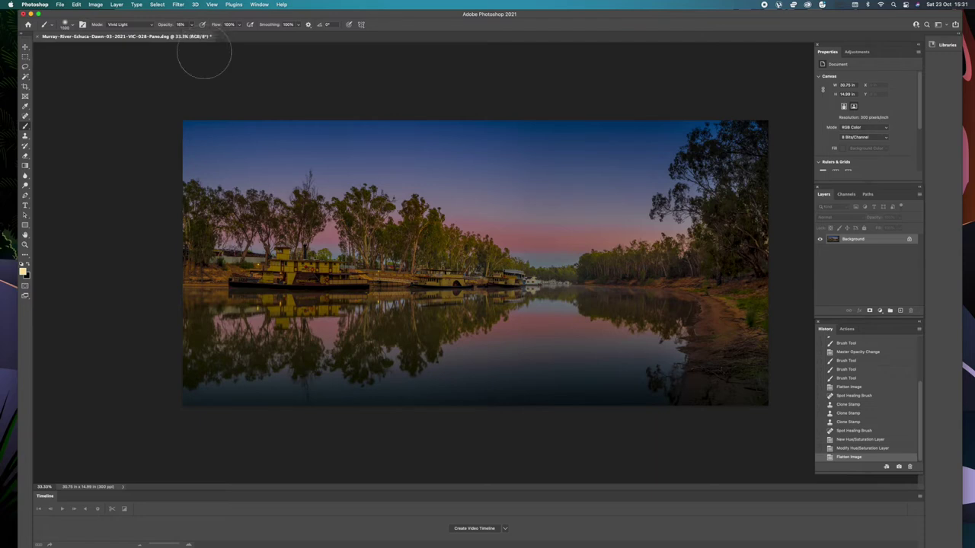
pyautogui.moveTo(650, 218); pyautogui.dragTo(251, 211)
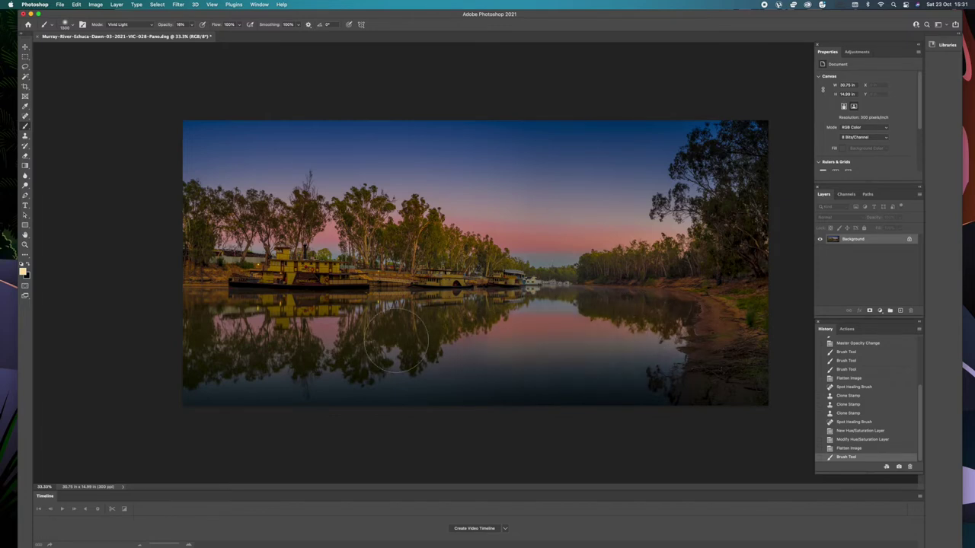
pyautogui.moveTo(396, 339); pyautogui.dragTo(124, 318)
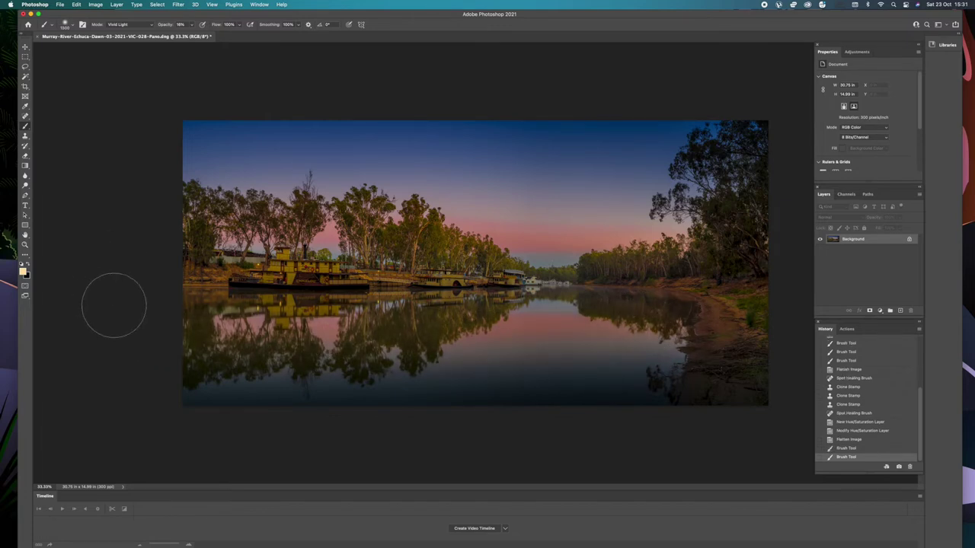
pyautogui.click(24, 273)
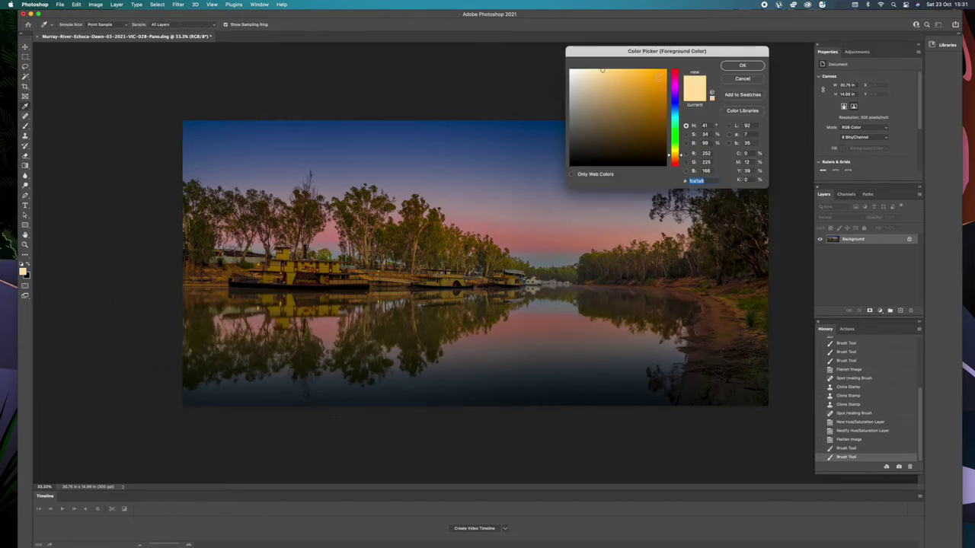
# Set the foreground colour to a stronger pinkish-red shade
pyautogui.click(674, 165)
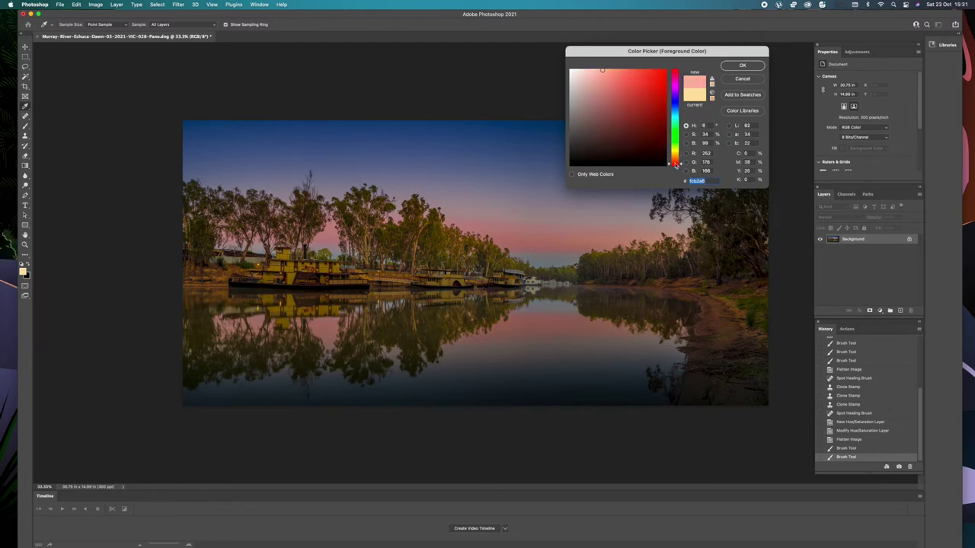
pyautogui.moveTo(675, 165); pyautogui.dragTo(676, 167)
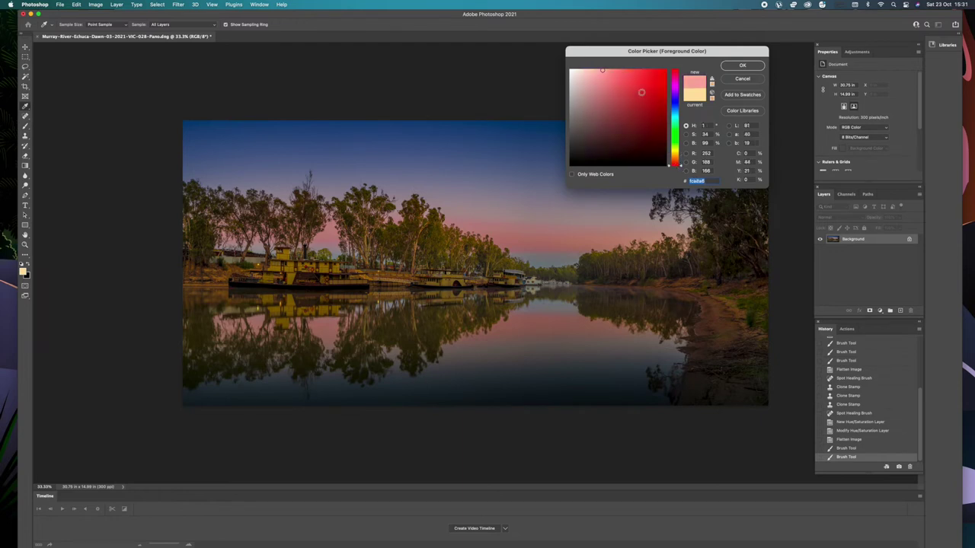
pyautogui.click(675, 72)
pyautogui.click(617, 71)
pyautogui.click(744, 67)
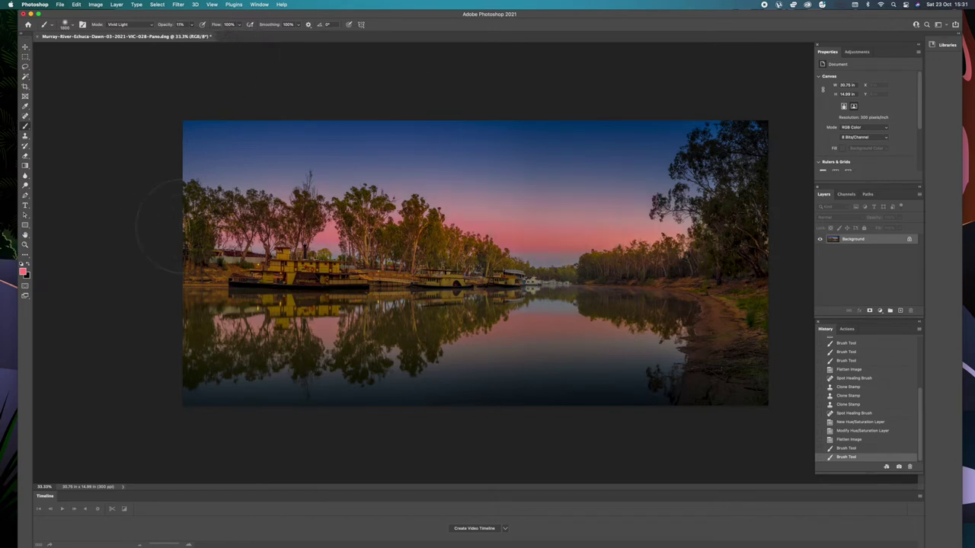
# Brush pink Vivid Light strokes at 11% opacity over the sky and river reflection
pyautogui.moveTo(152, 228); pyautogui.dragTo(643, 279)
pyautogui.moveTo(656, 242)
pyautogui.mouseDown()
pyautogui.moveTo(586, 283)
pyautogui.moveTo(578, 300)
pyautogui.mouseUp()
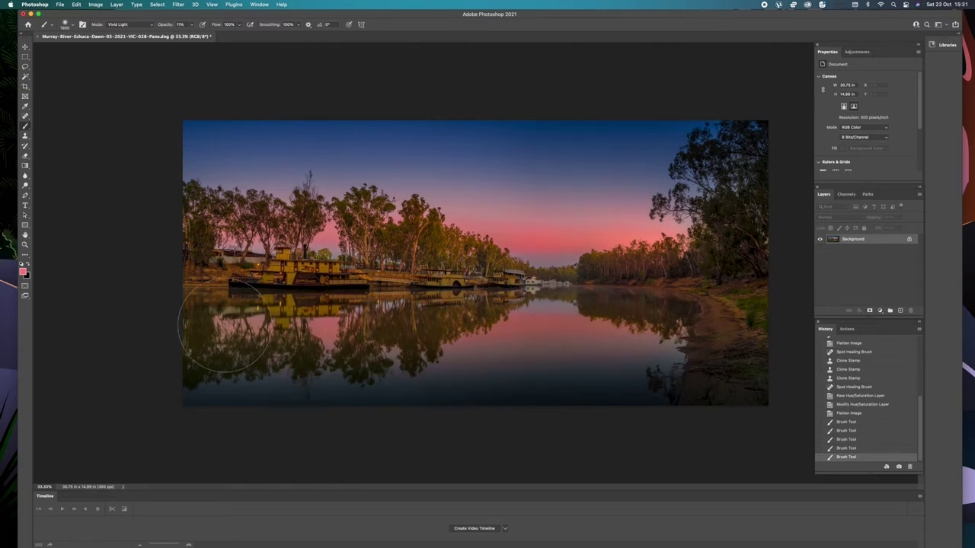
pyautogui.moveTo(964, 324); pyautogui.dragTo(918, 4)
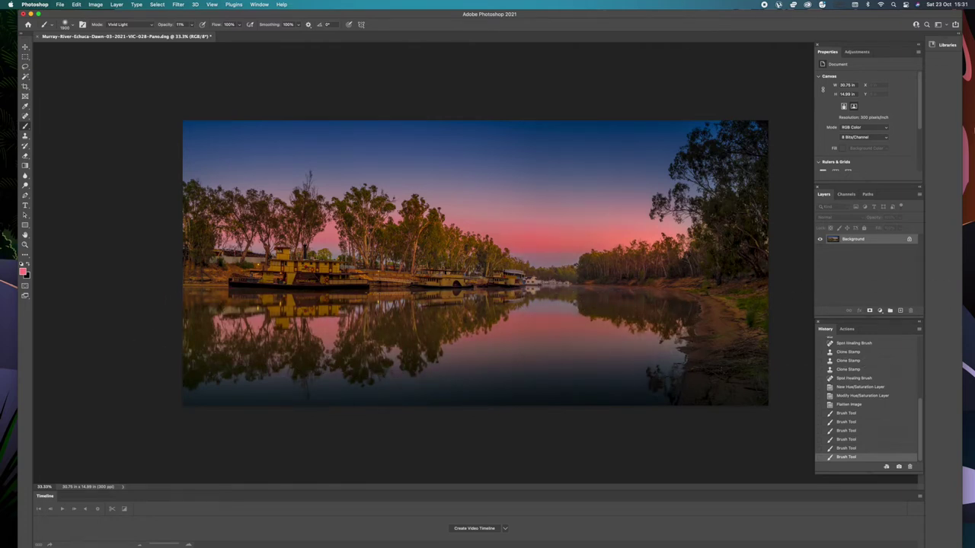
pyautogui.click(879, 310)
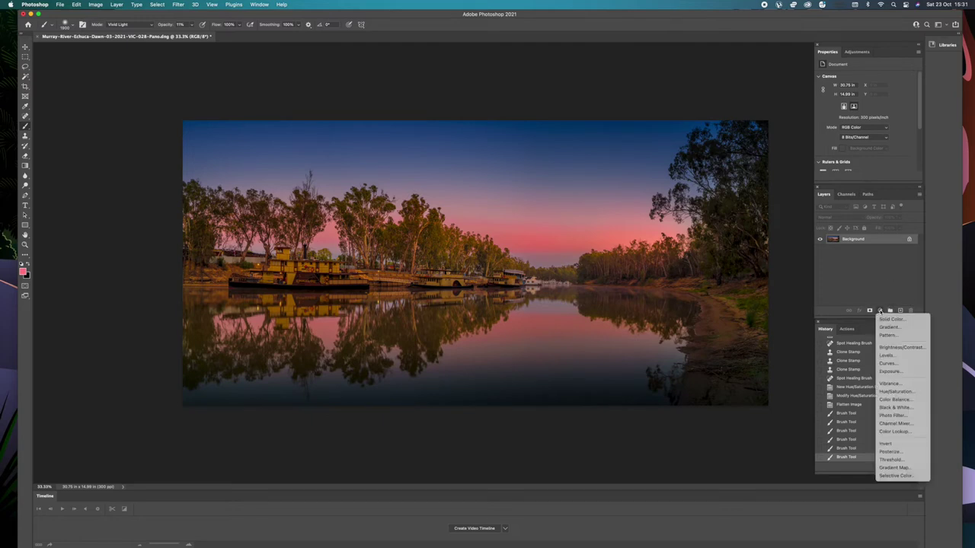
# Add a Hue/Saturation adjustment layer and increase the Greens saturation
pyautogui.click(897, 391)
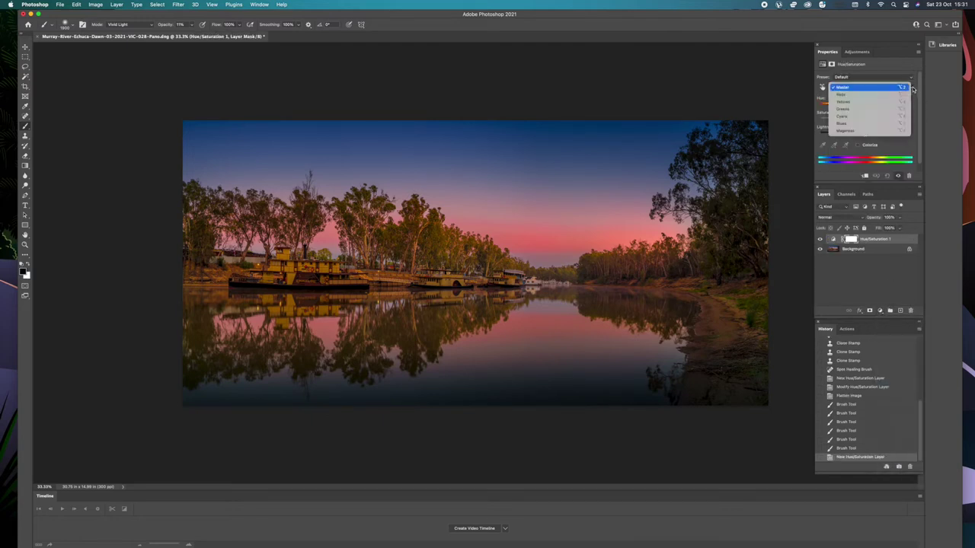
pyautogui.click(912, 88)
pyautogui.click(869, 109)
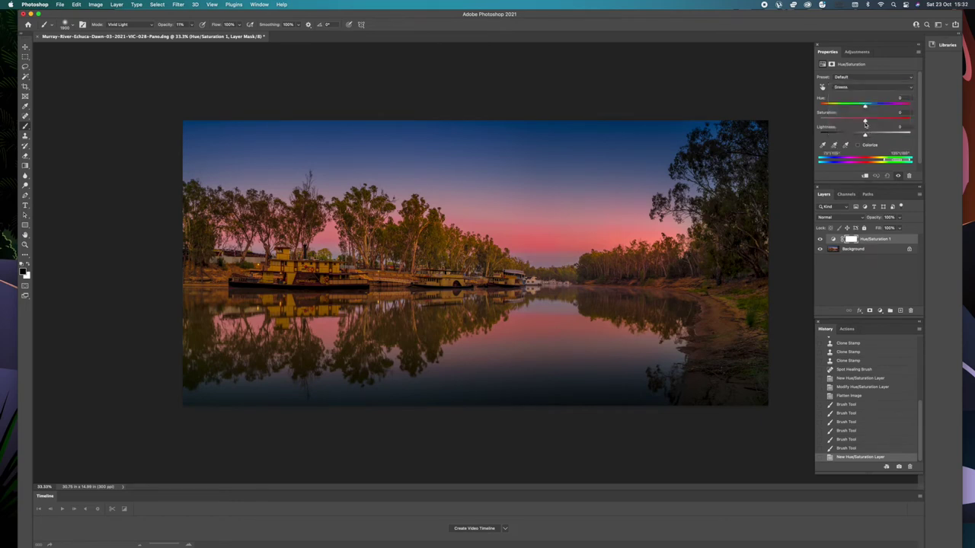
pyautogui.moveTo(866, 122); pyautogui.dragTo(895, 131)
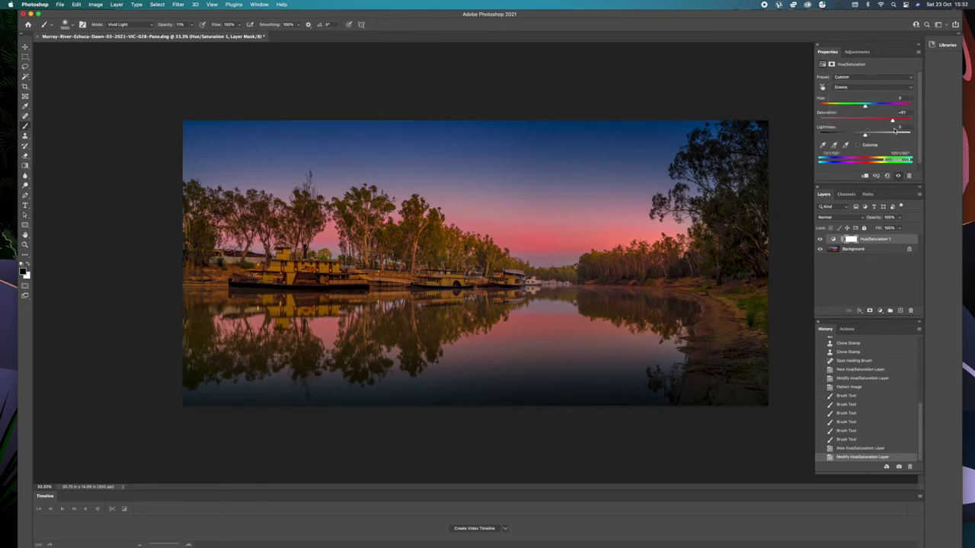
# Raise the Yellows saturation to +28, then flatten the image
pyautogui.click(913, 89)
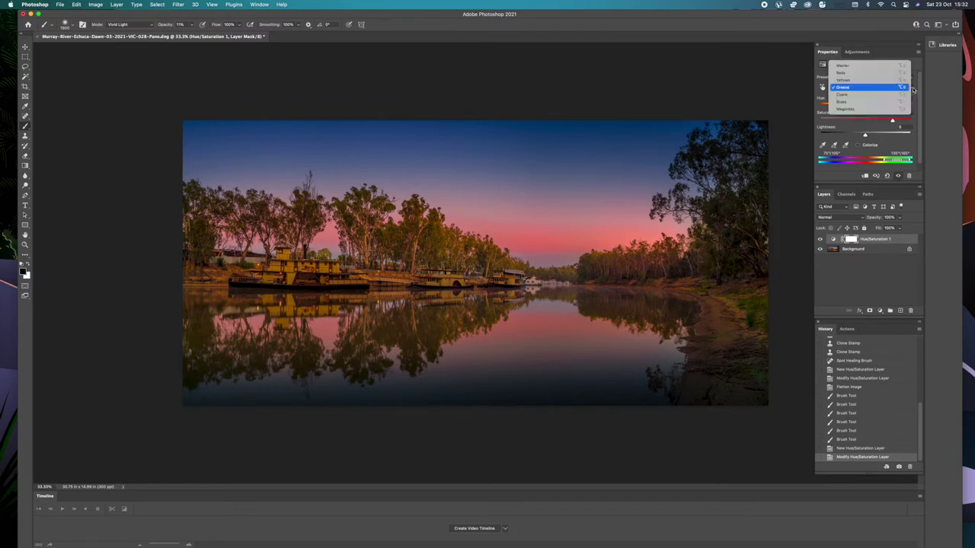
pyautogui.click(874, 80)
pyautogui.moveTo(865, 122); pyautogui.dragTo(877, 125)
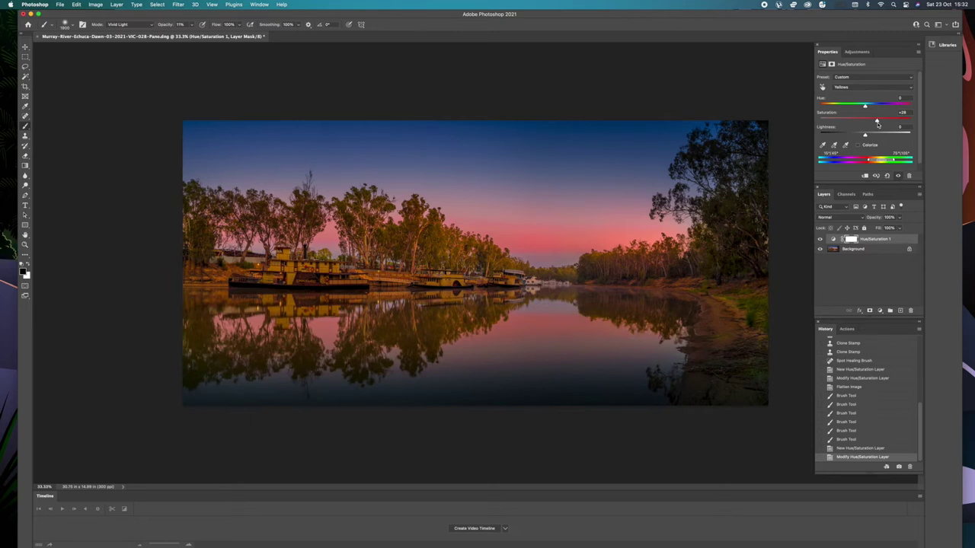
pyautogui.click(919, 194)
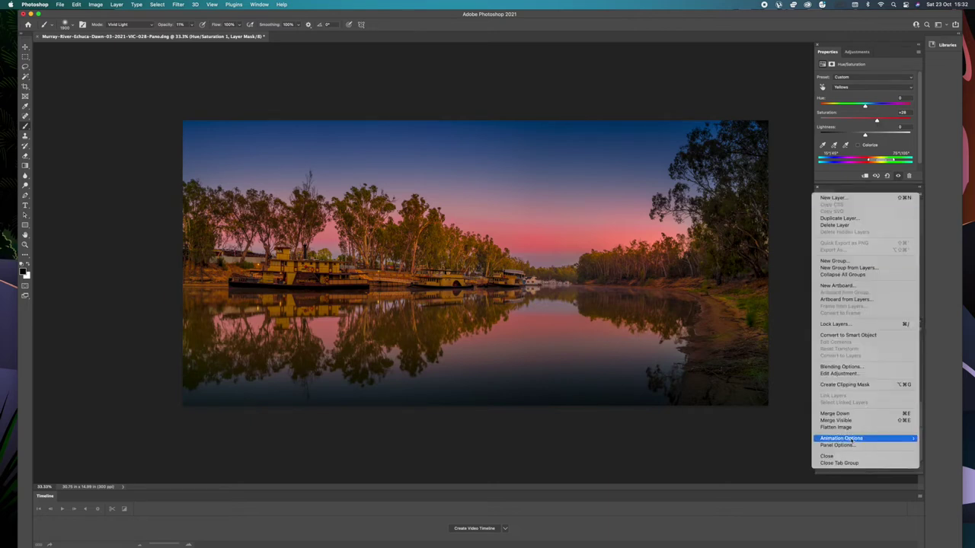
pyautogui.click(843, 428)
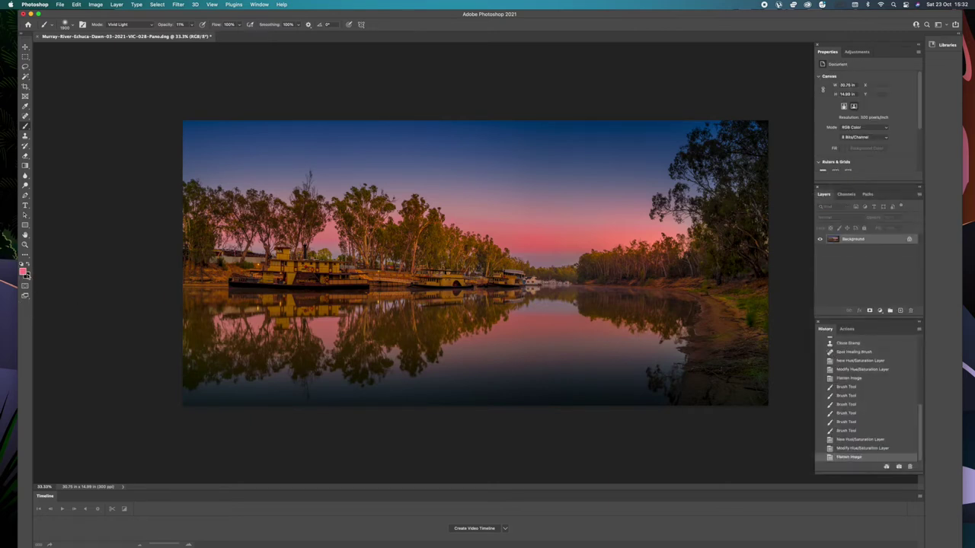
# Set the foreground colour to a near-black dark blue for the gradient
pyautogui.press('x')
pyautogui.click(24, 165)
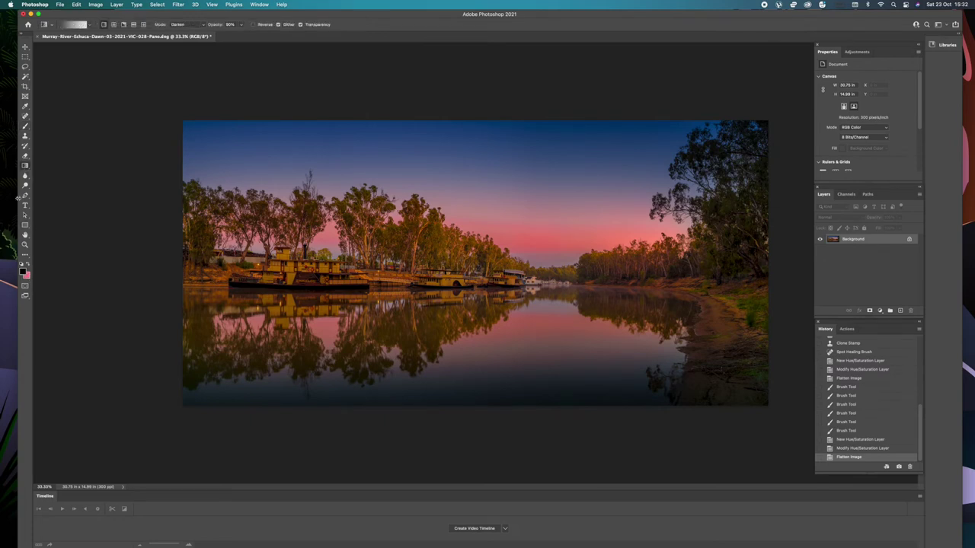
pyautogui.click(23, 272)
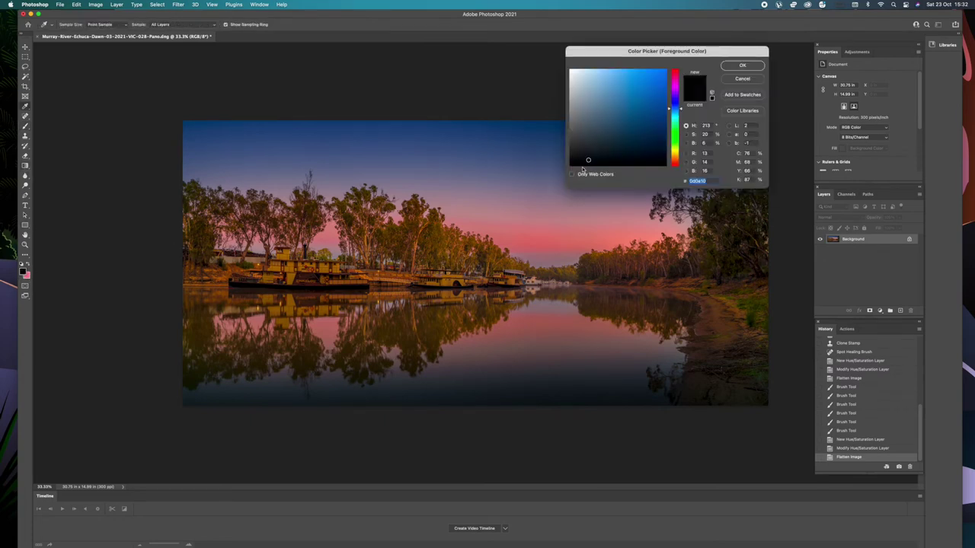
pyautogui.moveTo(596, 158); pyautogui.dragTo(612, 155)
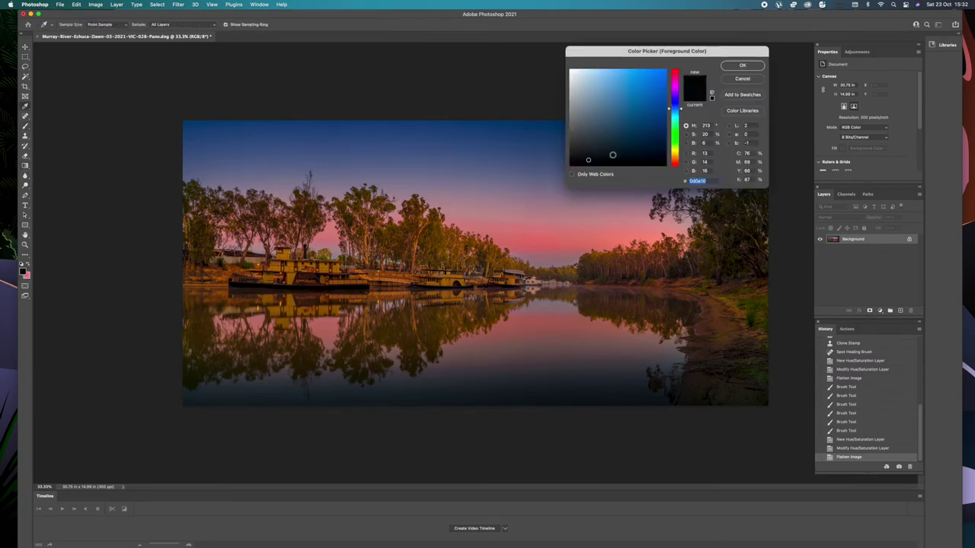
pyautogui.click(743, 67)
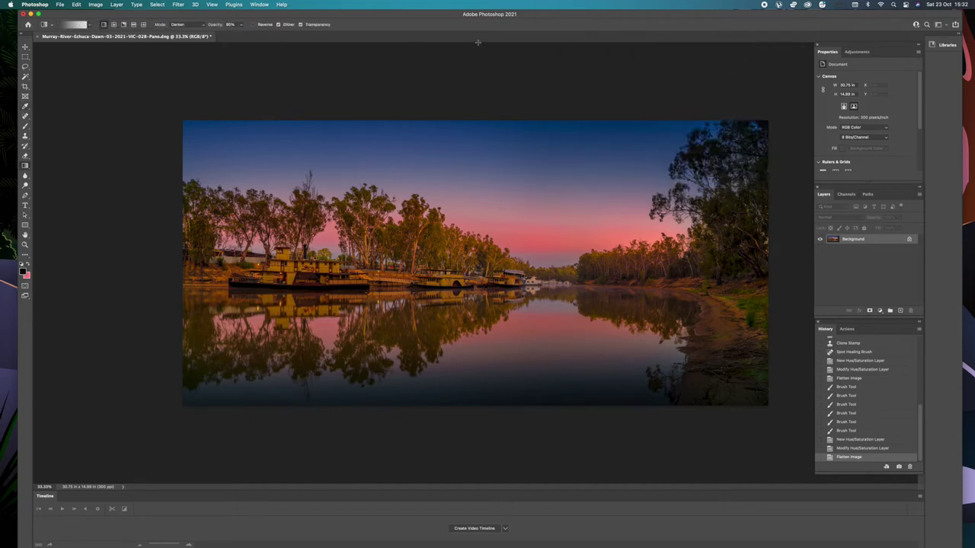
# Drag two Darken-mode gradients down from the top of the sky
pyautogui.moveTo(474, 46); pyautogui.dragTo(470, 221)
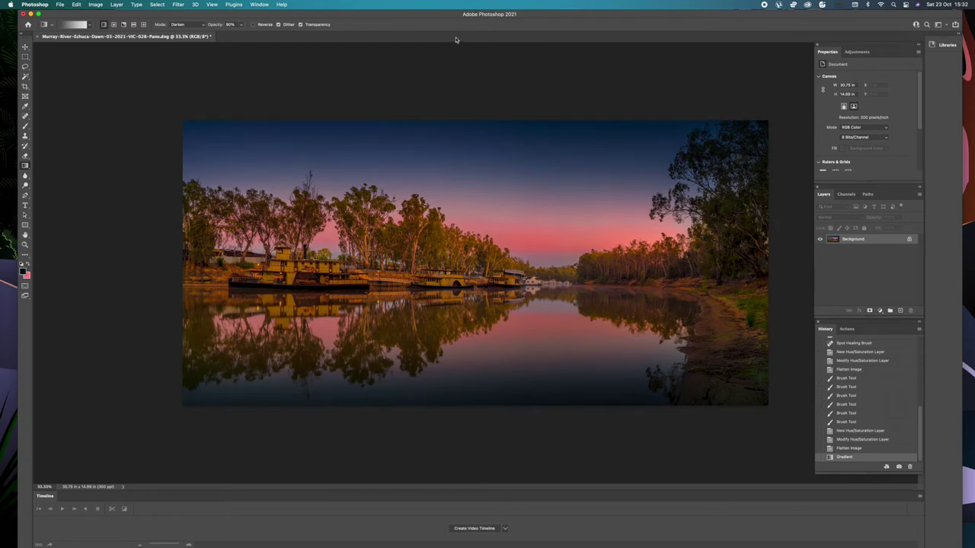
pyautogui.moveTo(455, 41); pyautogui.dragTo(457, 160)
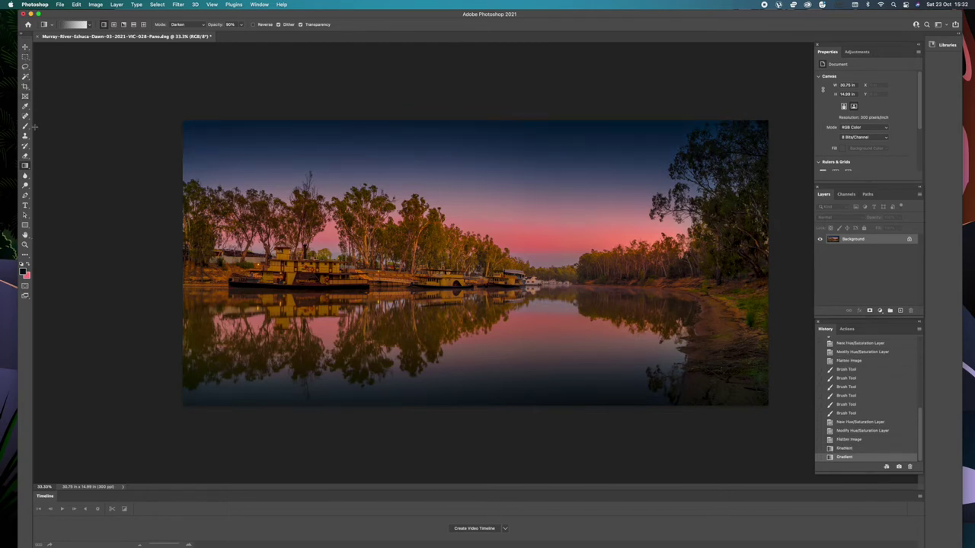
pyautogui.press('b')
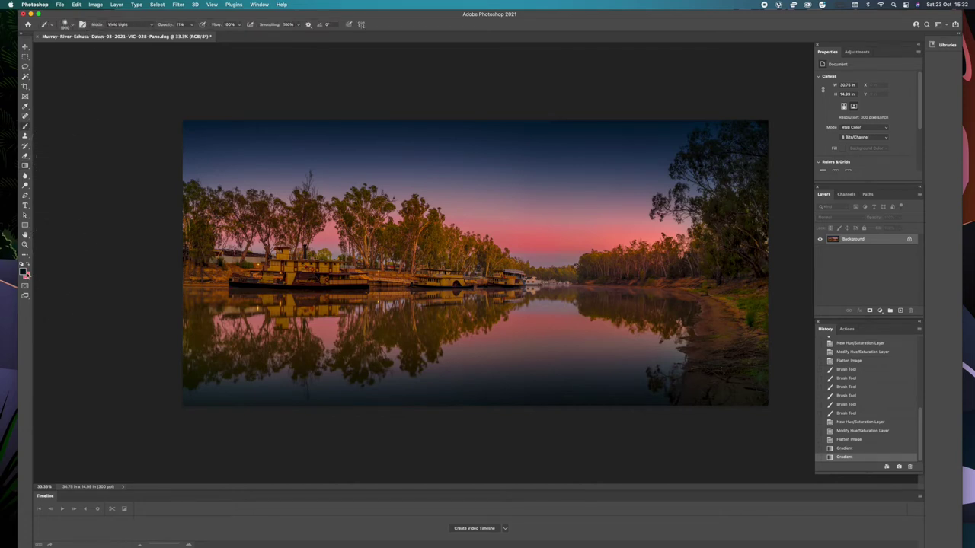
# Set the foreground colour to a pale cream with an orange hue
pyautogui.press('x')
pyautogui.click(23, 272)
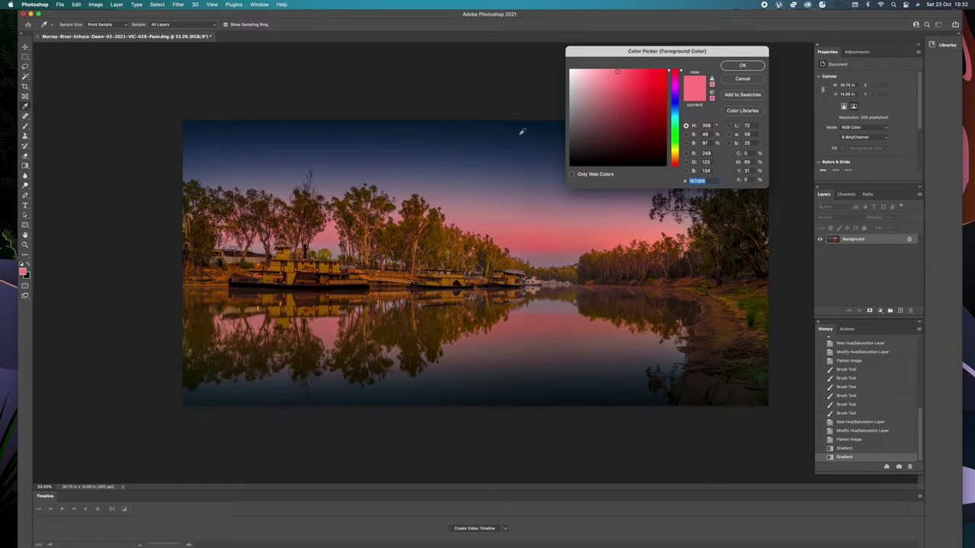
pyautogui.click(675, 156)
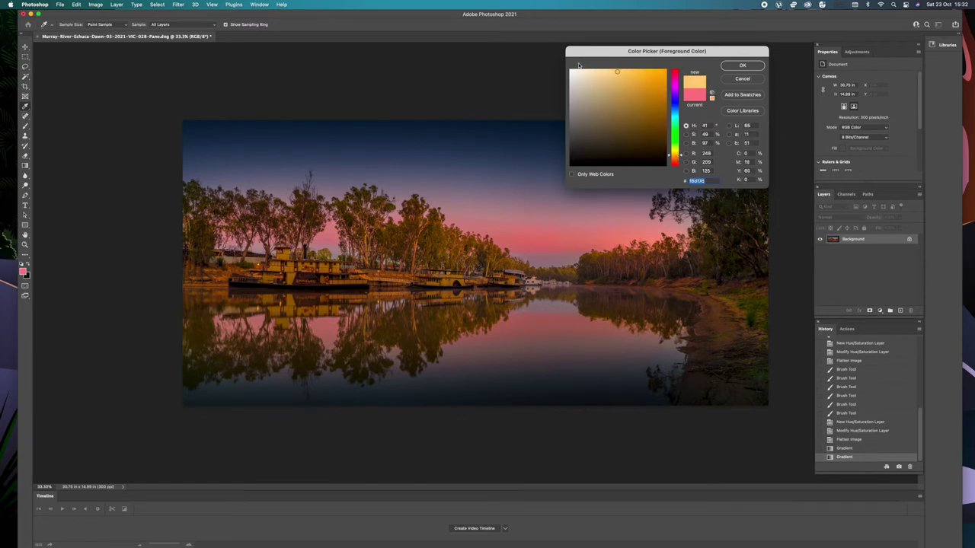
pyautogui.click(582, 70)
pyautogui.click(743, 65)
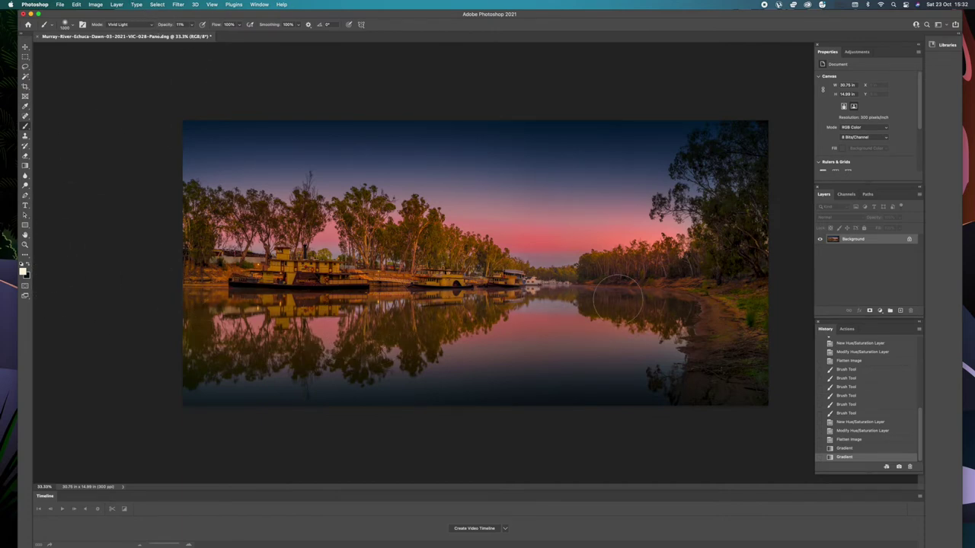
# Brush pale cream Vivid Light strokes at 11% opacity over the right riverbank
pyautogui.moveTo(712, 304)
pyautogui.mouseDown()
pyautogui.moveTo(762, 305)
pyautogui.moveTo(740, 315)
pyautogui.moveTo(740, 257)
pyautogui.moveTo(728, 270)
pyautogui.mouseUp()
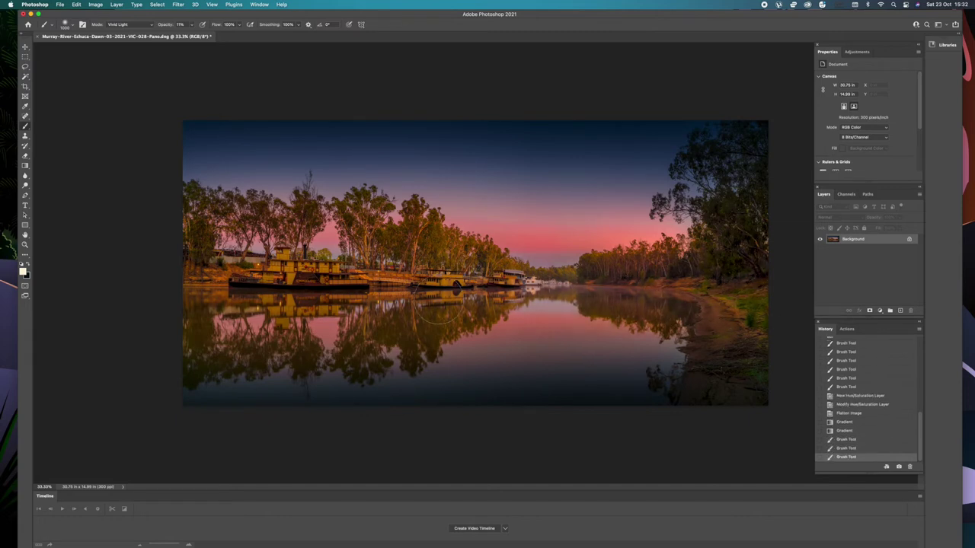
pyautogui.click(96, 282)
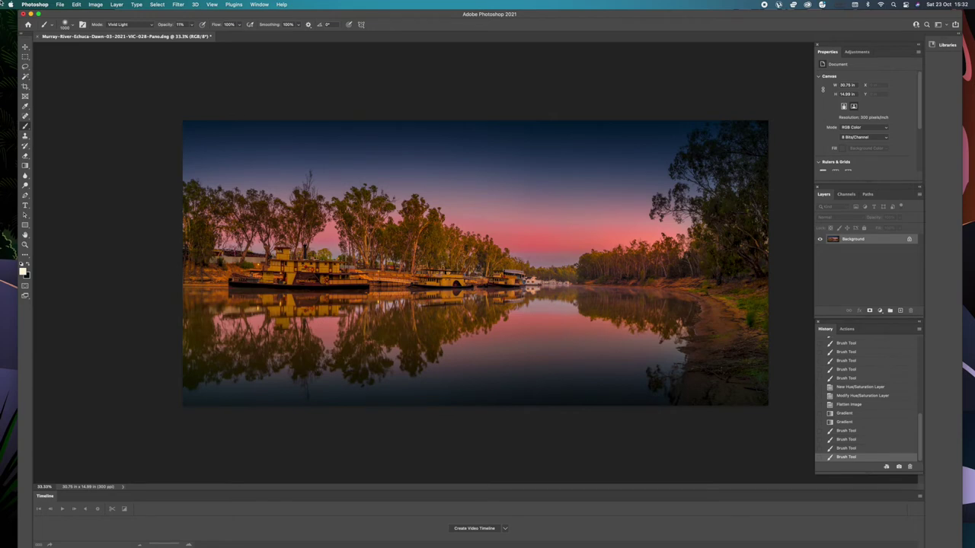
pyautogui.click(25, 57)
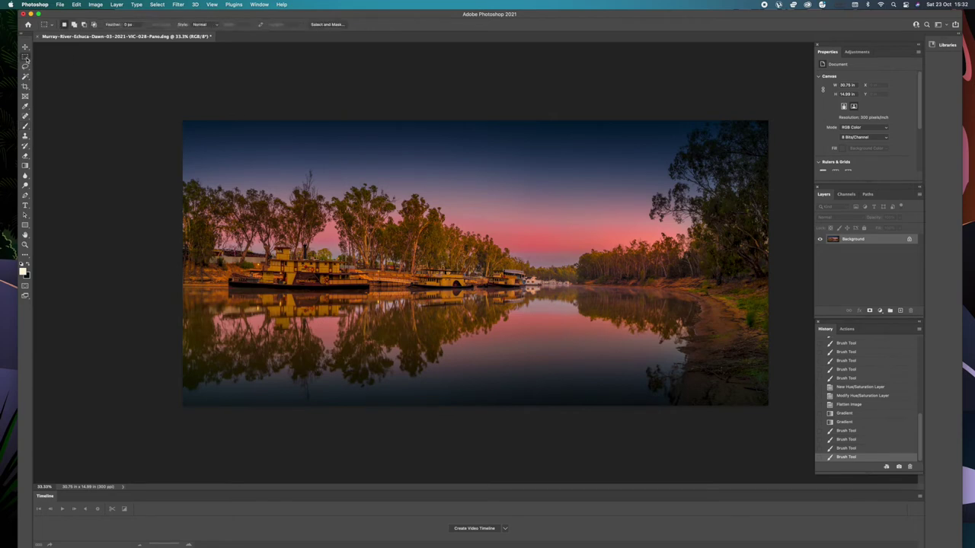
# Set Image Size to 42 × 20 in at 300 pixels/inch (12600 × 6000 px)
pyautogui.click(95, 5)
pyautogui.click(111, 66)
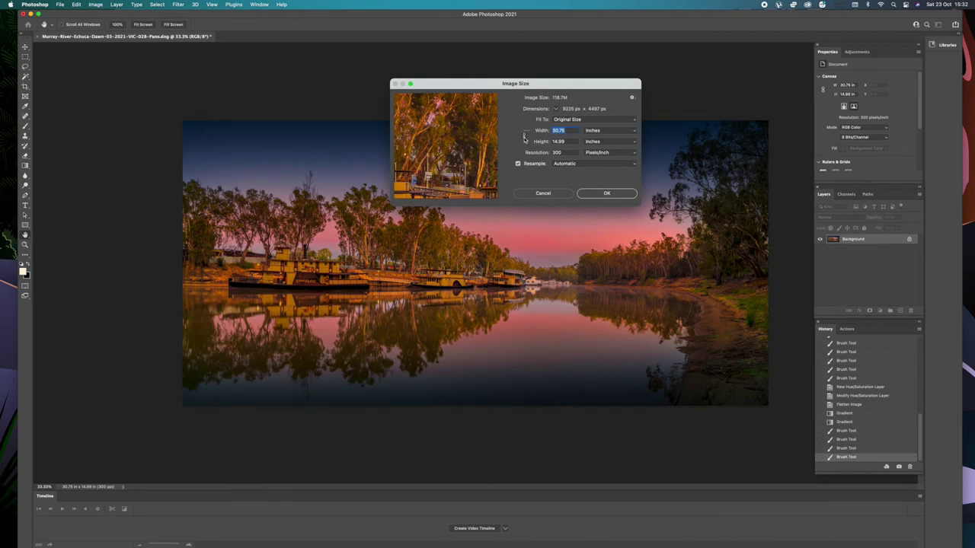
pyautogui.write('42')
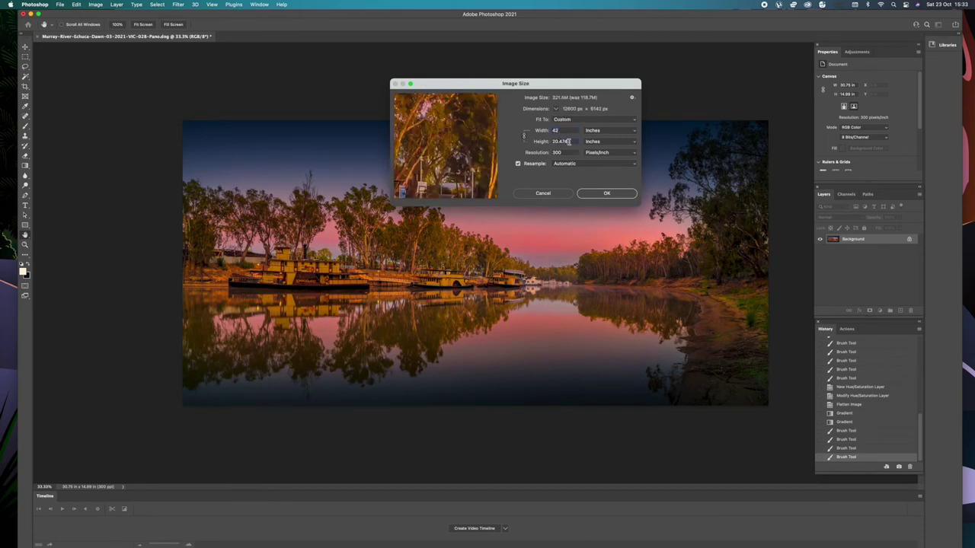
pyautogui.press('Tab')
pyautogui.write('20')
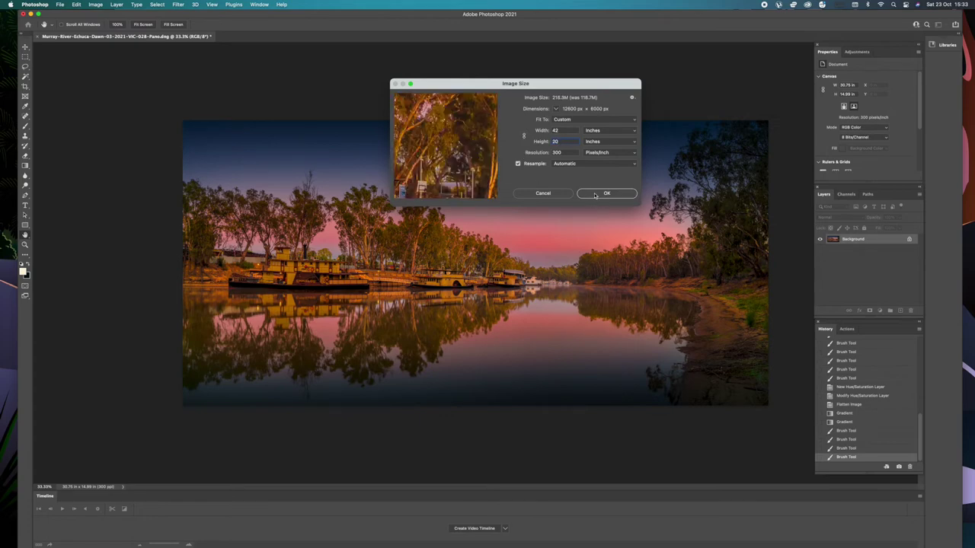
pyautogui.click(596, 194)
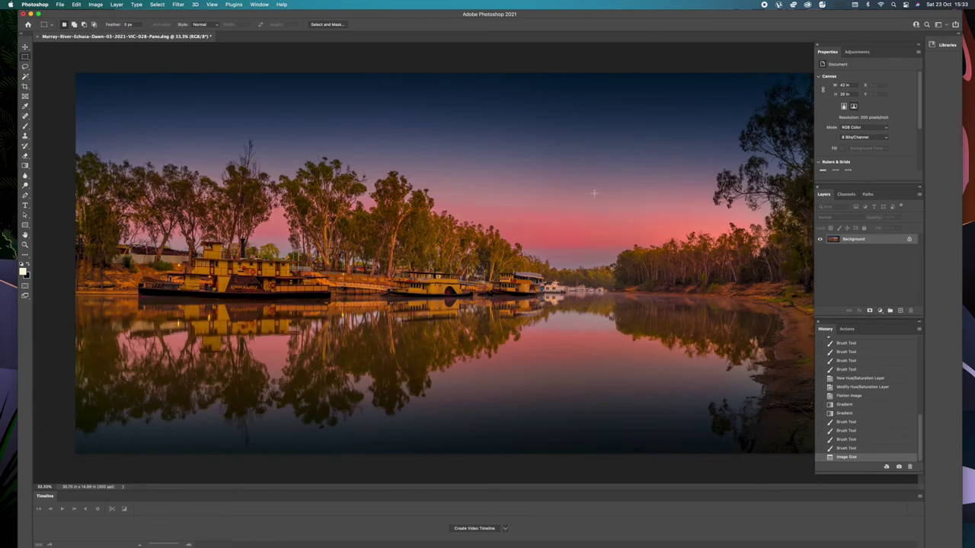
pyautogui.press('super+minus')
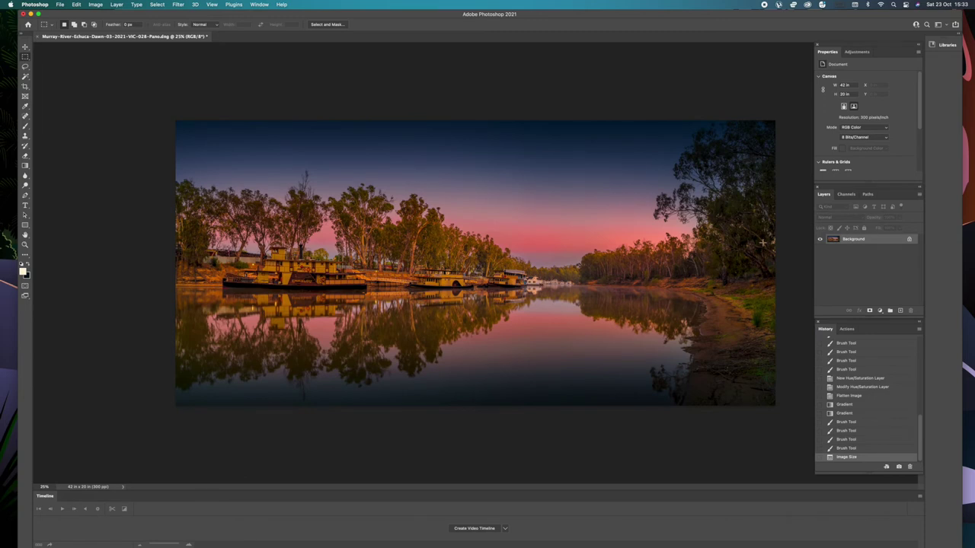
# Duplicate the Background and apply Viveza 2: Brightness 10%, Contrast −10%, Structure 43%
pyautogui.moveTo(833, 240); pyautogui.dragTo(902, 312)
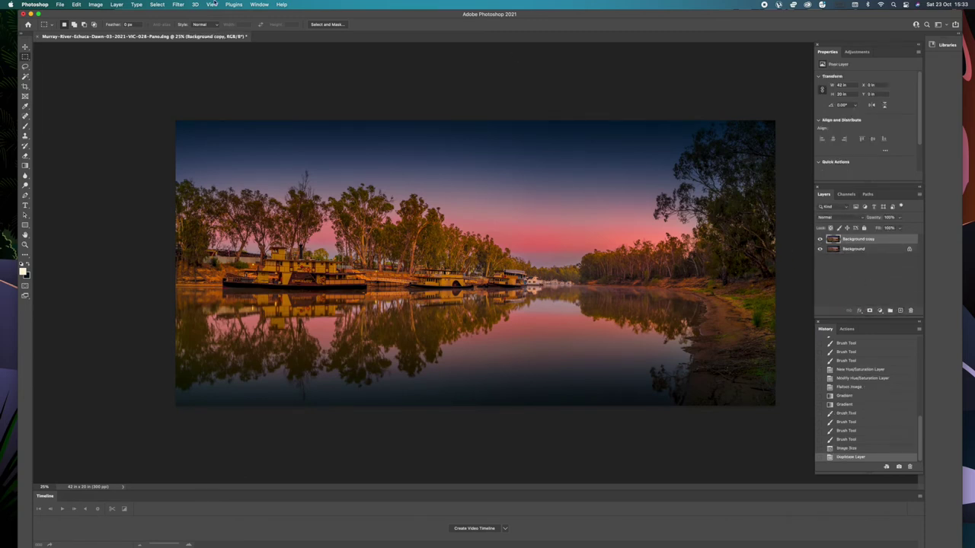
pyautogui.click(179, 4)
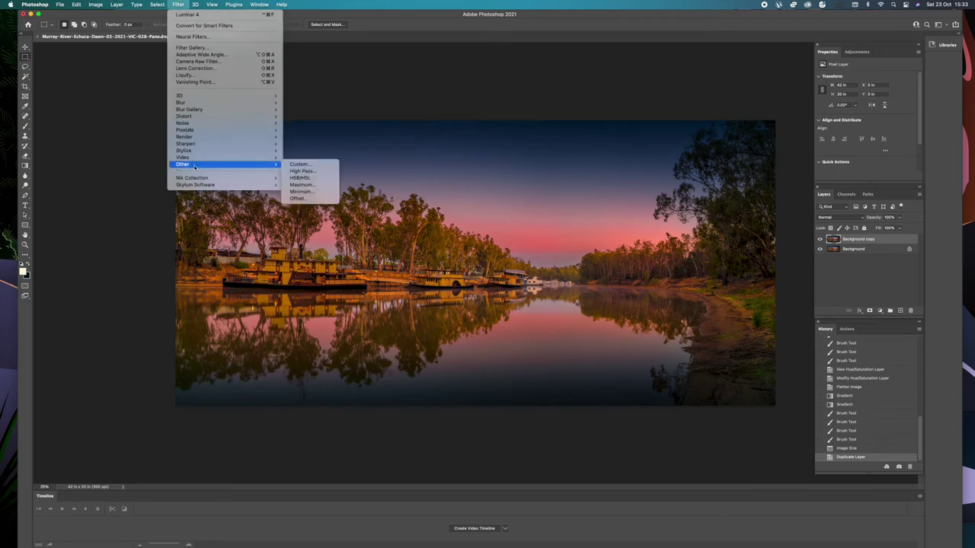
pyautogui.moveTo(197, 178)
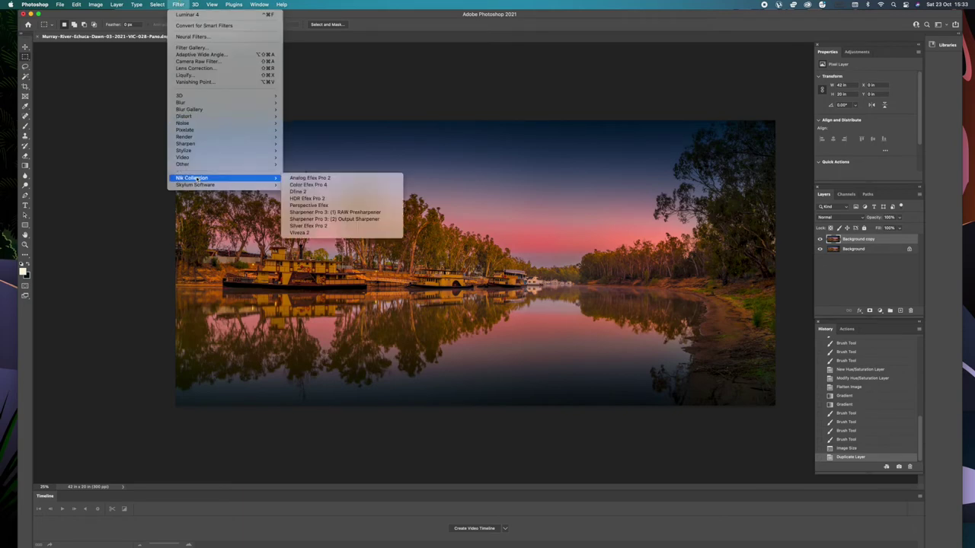
pyautogui.click(323, 233)
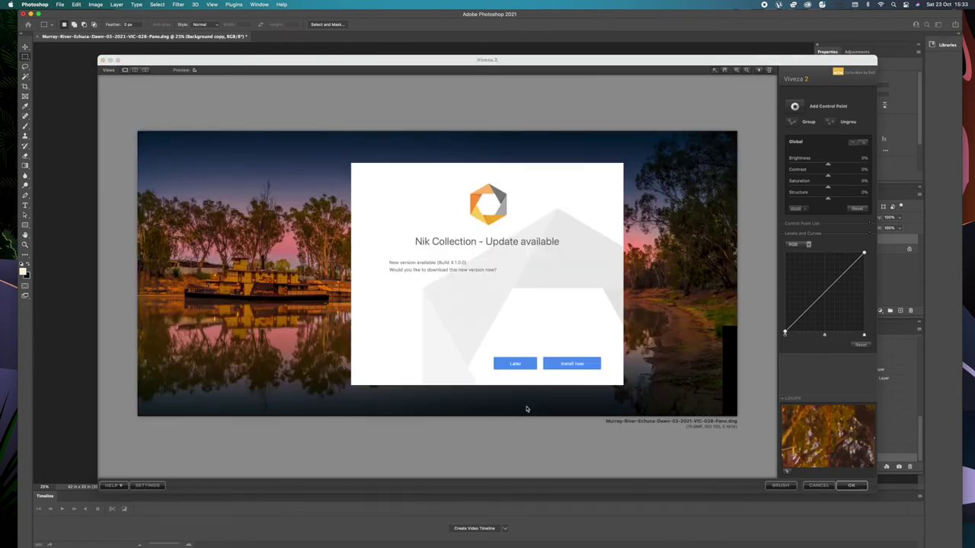
pyautogui.click(515, 365)
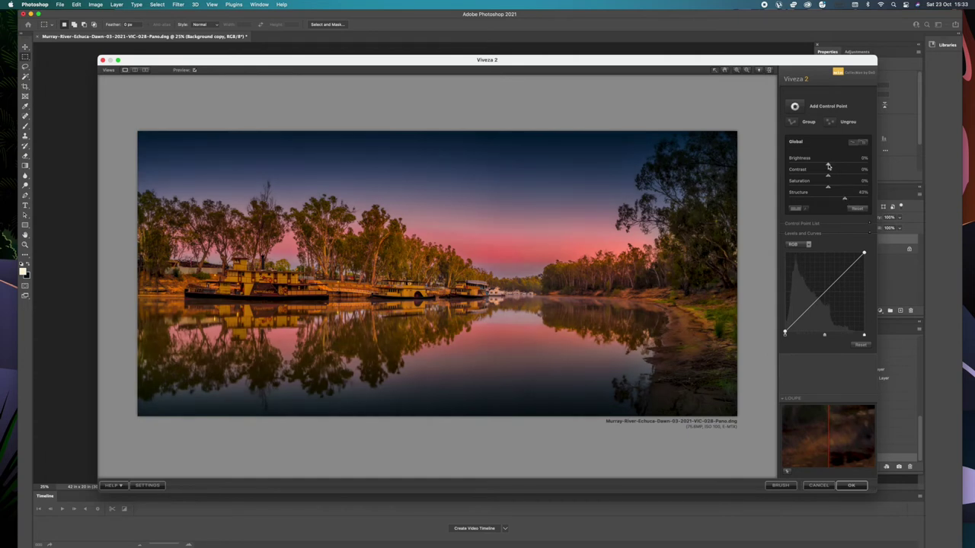
pyautogui.moveTo(830, 166); pyautogui.dragTo(835, 166)
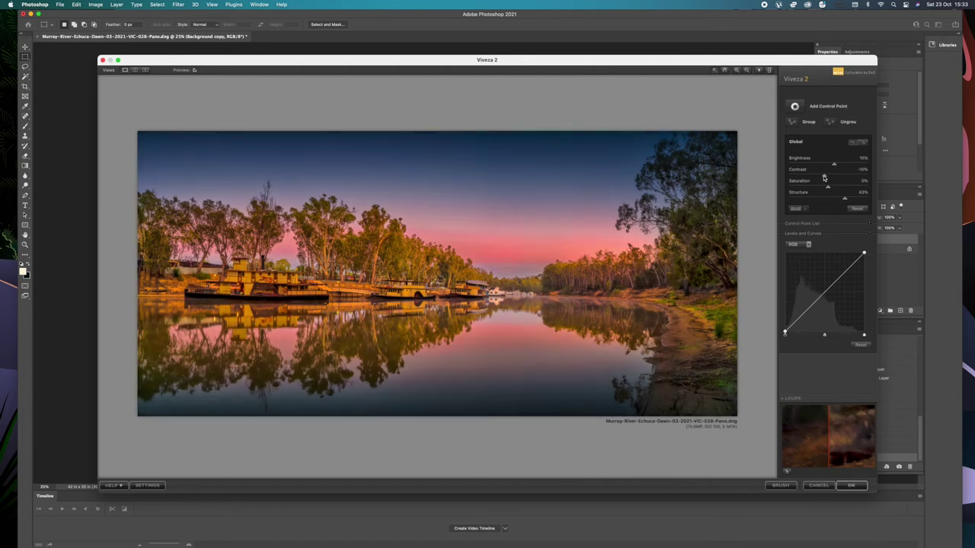
pyautogui.click(852, 487)
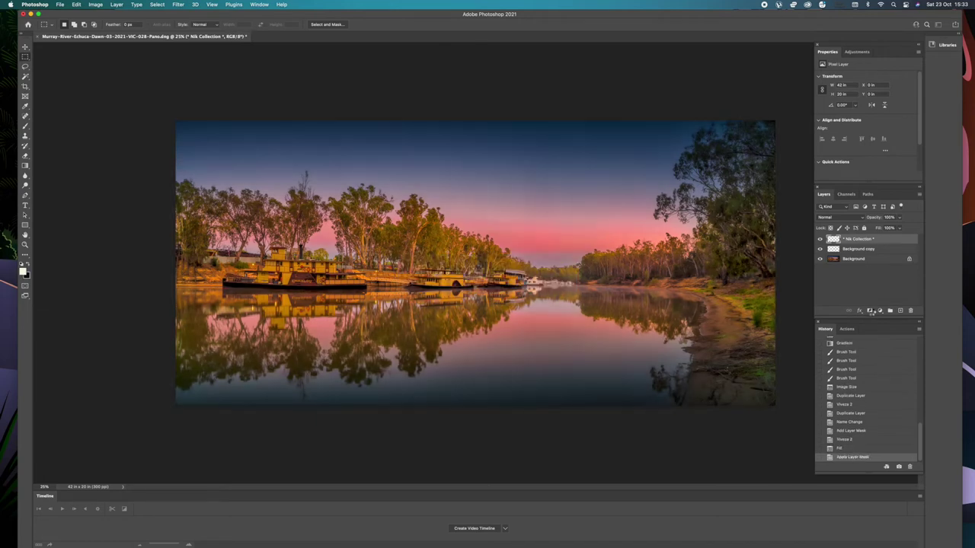
# Add a layer mask to the Nik Collection layer and fill it black
pyautogui.click(869, 311)
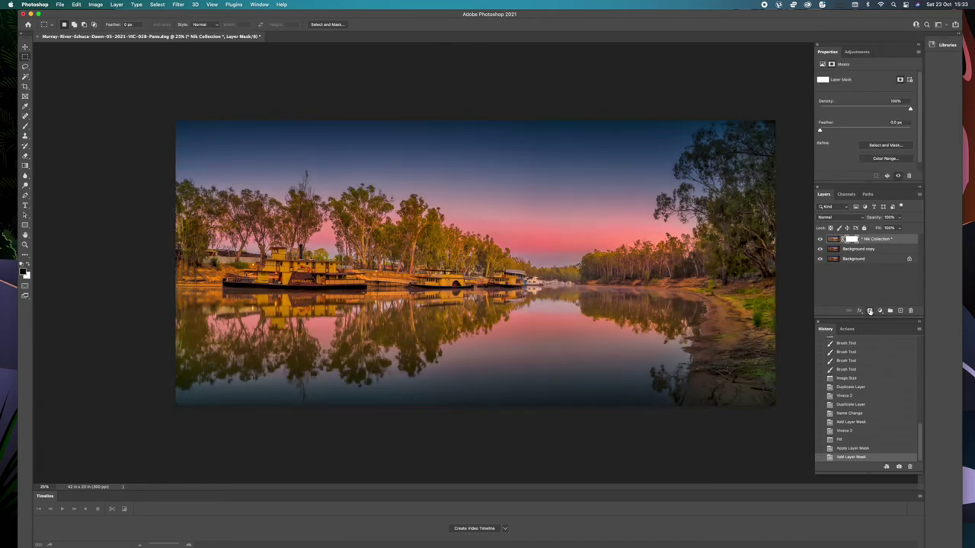
pyautogui.hotkey('alt', 'BackSpace')
pyautogui.hotkey('alt', 'BackSpace')
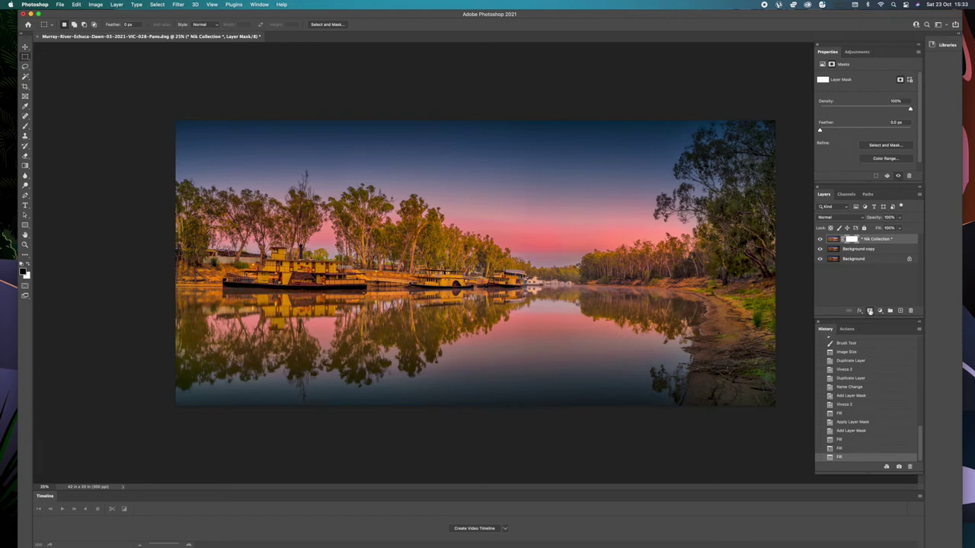
pyautogui.press('super+BackSpace')
# Paint white at 91% Normal mode over the boats and reflections to reveal the structure boost
pyautogui.press('b')
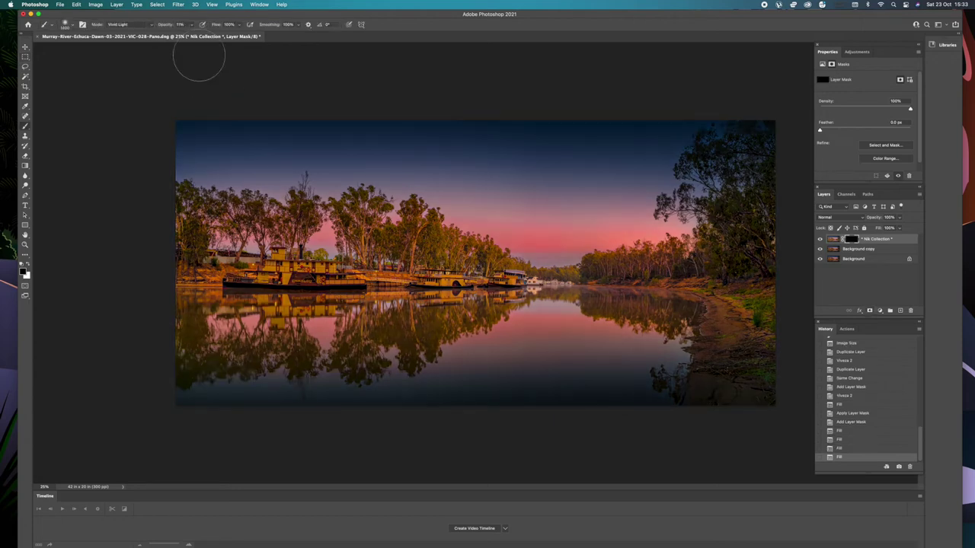
pyautogui.click(154, 26)
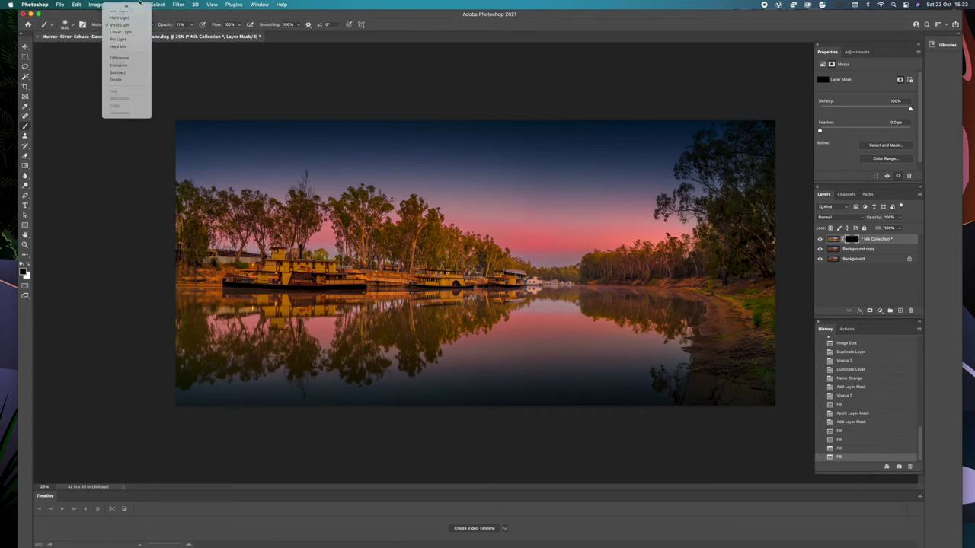
pyautogui.click(138, 7)
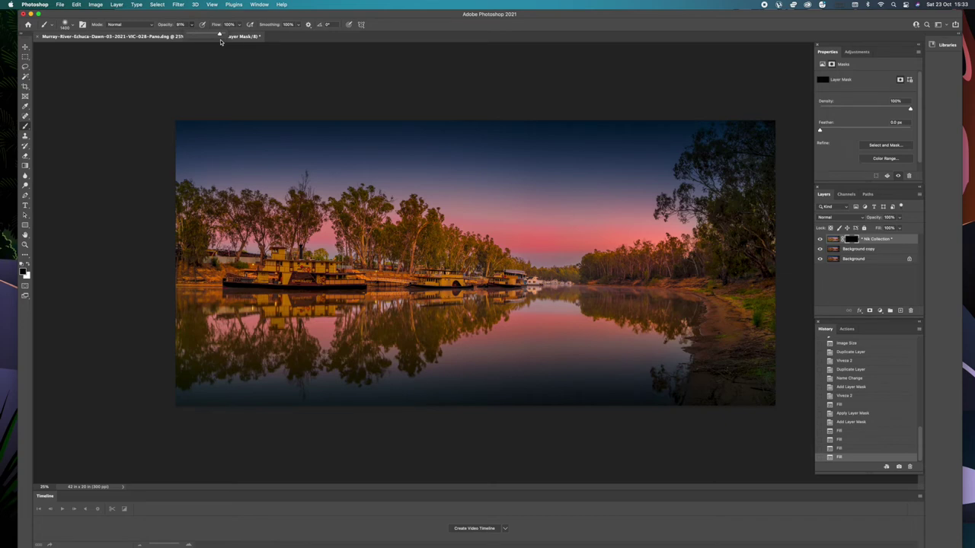
pyautogui.click(431, 308)
pyautogui.moveTo(256, 287)
pyautogui.mouseDown()
pyautogui.moveTo(191, 284)
pyautogui.moveTo(509, 294)
pyautogui.mouseUp()
pyautogui.moveTo(426, 251); pyautogui.dragTo(396, 243)
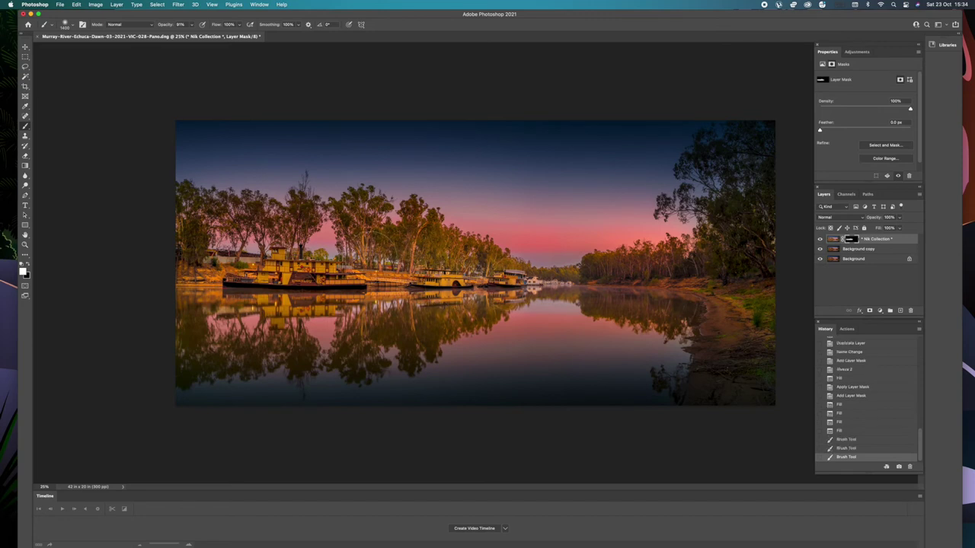
pyautogui.moveTo(434, 343)
pyautogui.mouseDown()
pyautogui.moveTo(407, 329)
pyautogui.moveTo(237, 356)
pyautogui.moveTo(103, 353)
pyautogui.mouseUp()
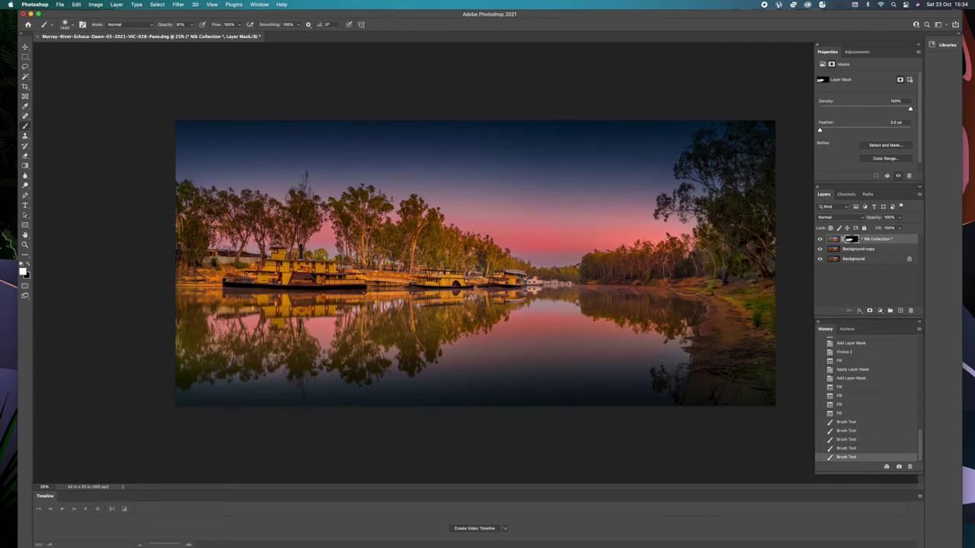
pyautogui.click(602, 294)
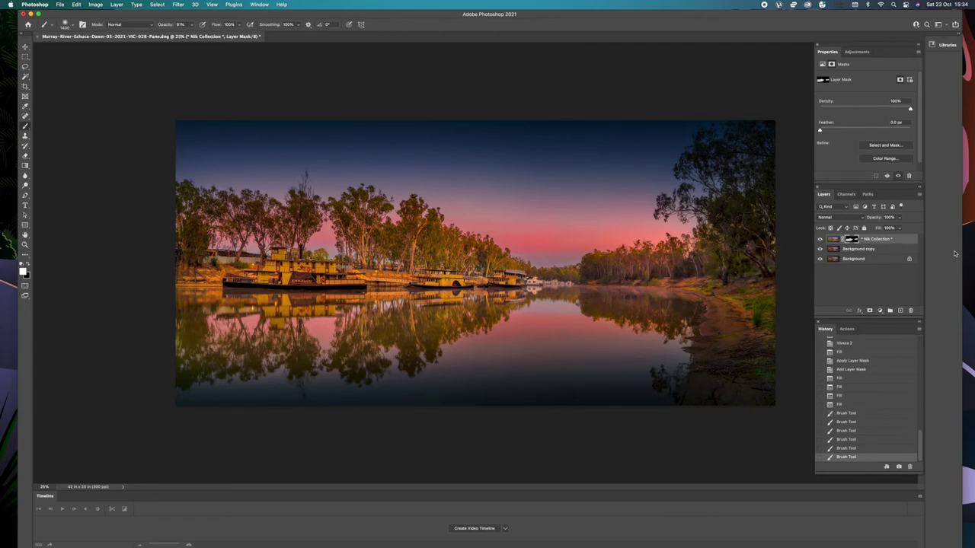
# Lower the Nik Collection layer's opacity slightly and flatten the image
pyautogui.click(900, 218)
pyautogui.moveTo(885, 232); pyautogui.dragTo(887, 233)
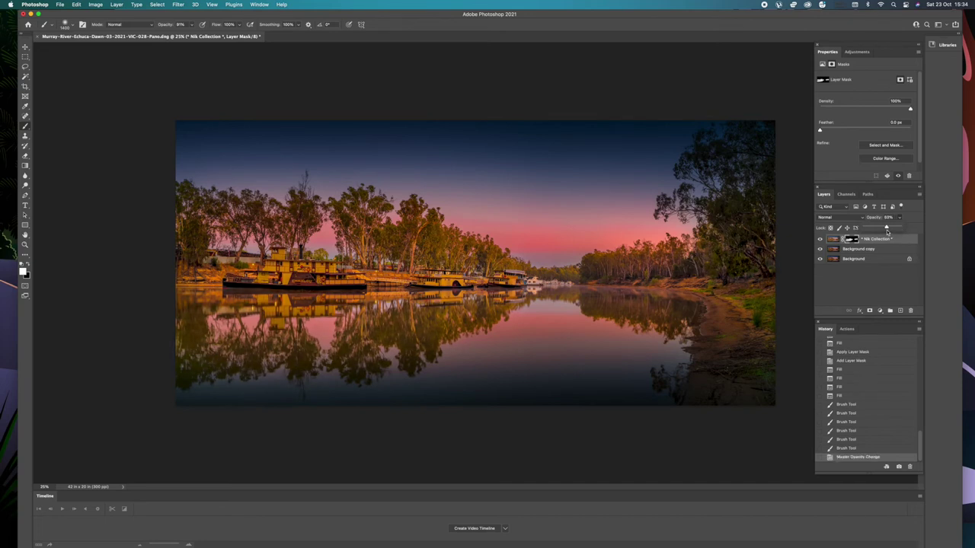
pyautogui.click(920, 196)
pyautogui.click(906, 427)
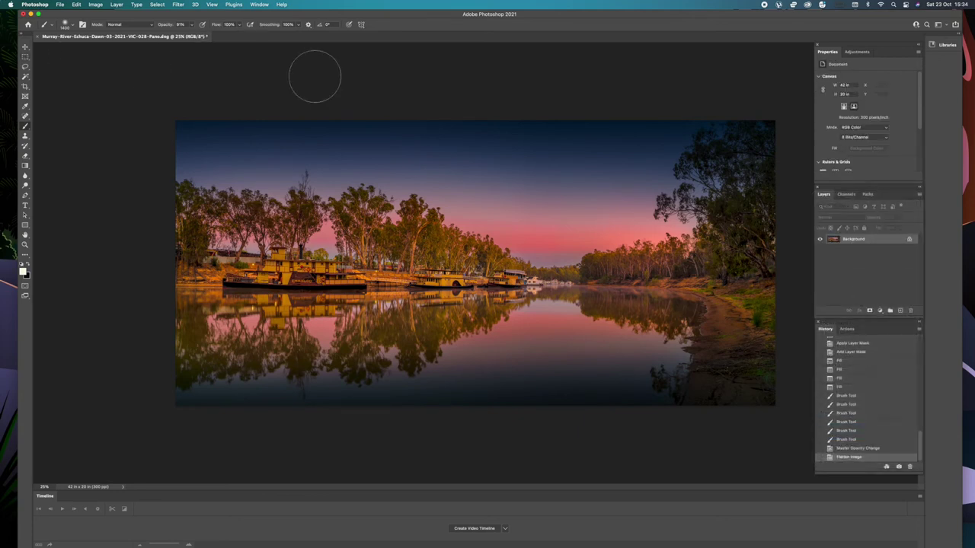
pyautogui.click(25, 57)
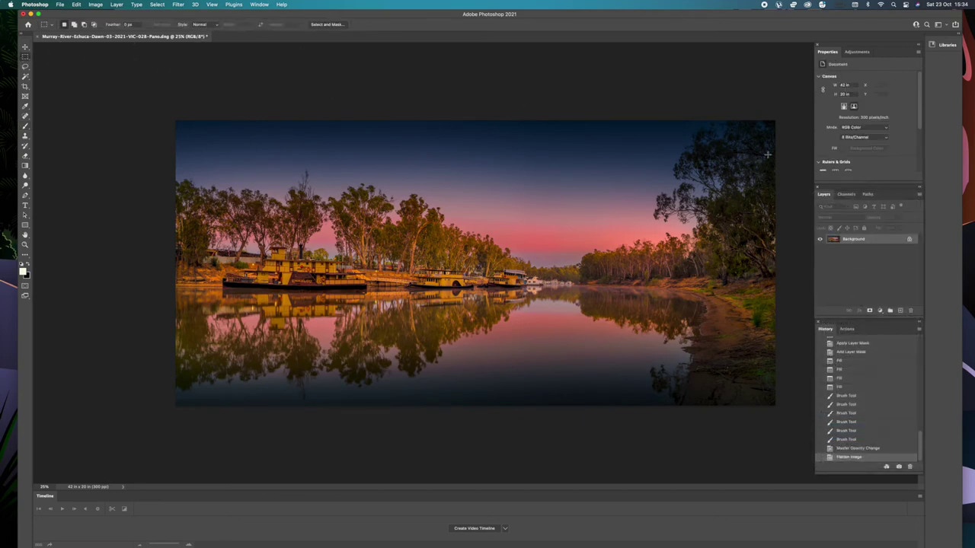